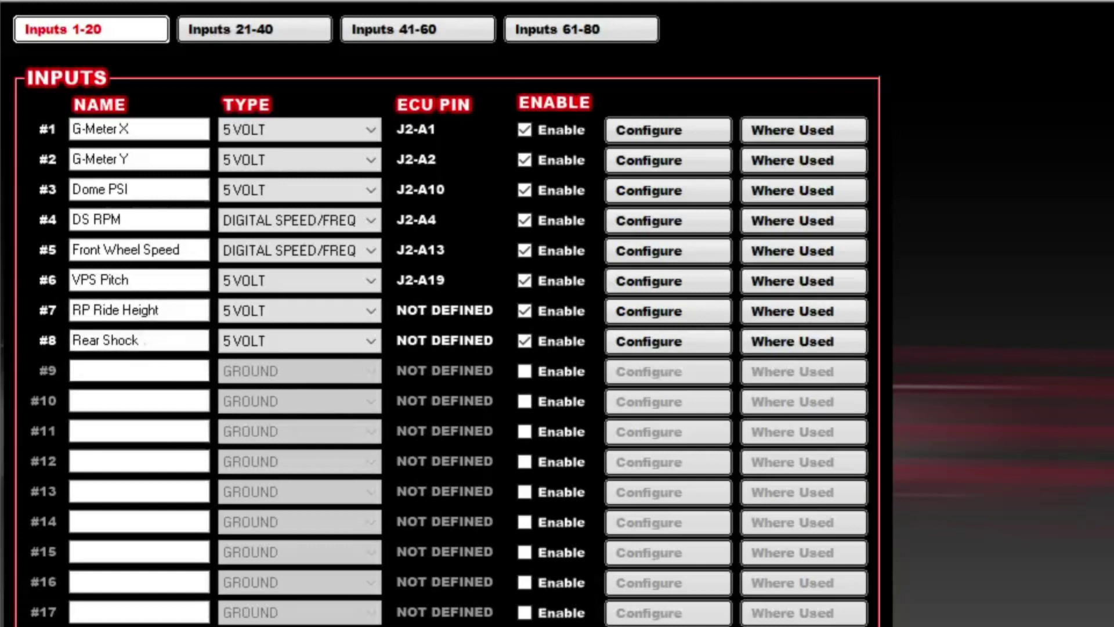
Confirm input #6 is named VPS Pitch, a 5 VOLT enabled input on J2-A19.
drag(131, 280, 71, 280)
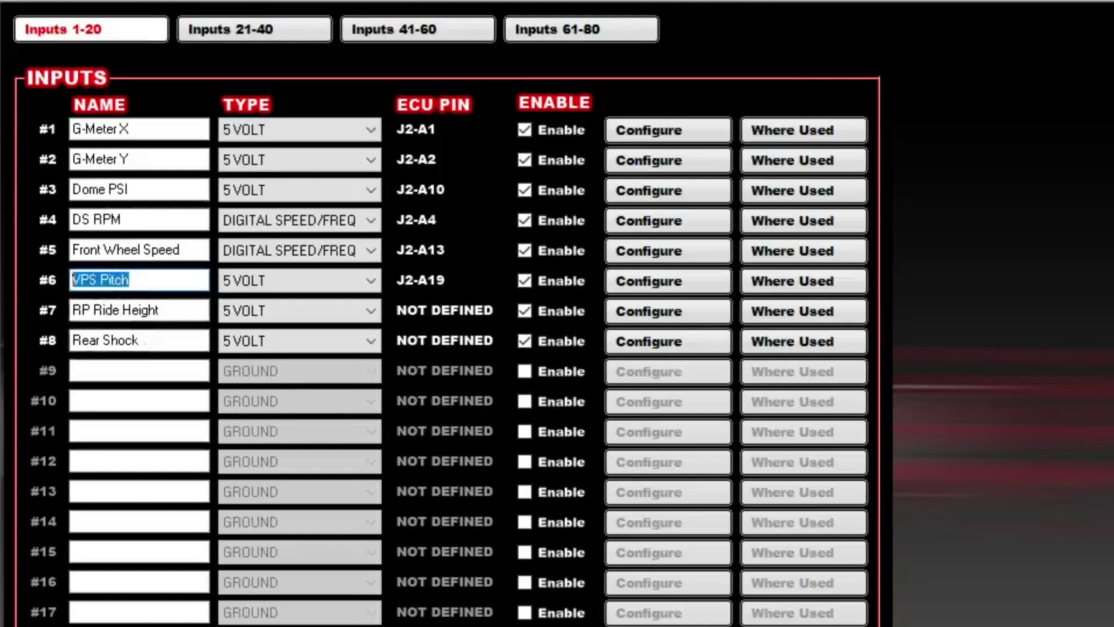
key(End)
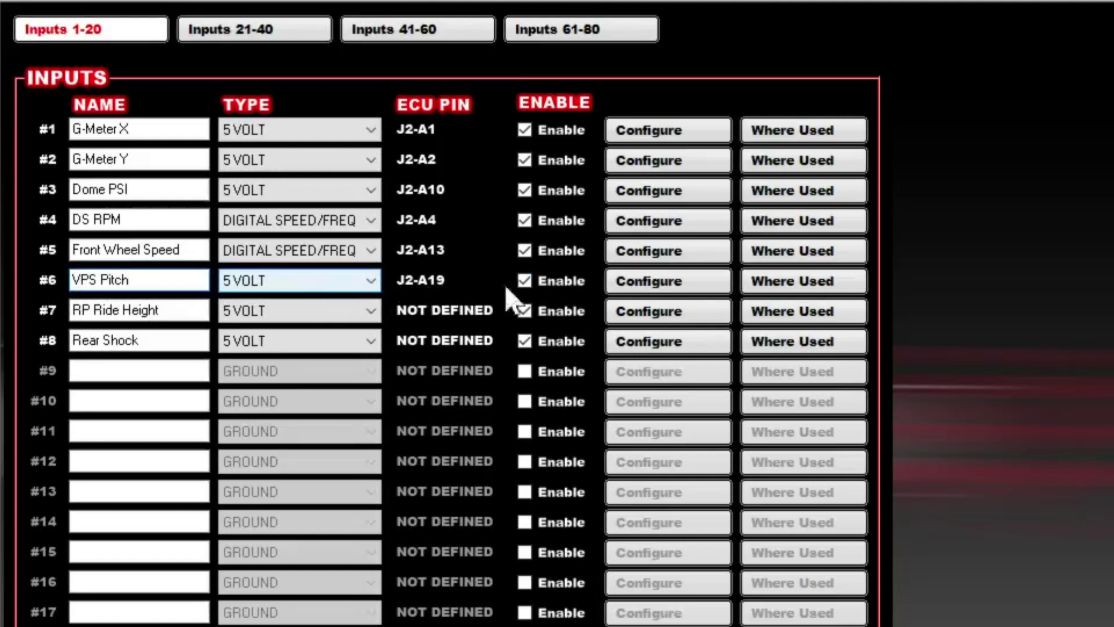
Open the VPS Pitch input configuration and keep its display format at 1.2.
click(650, 281)
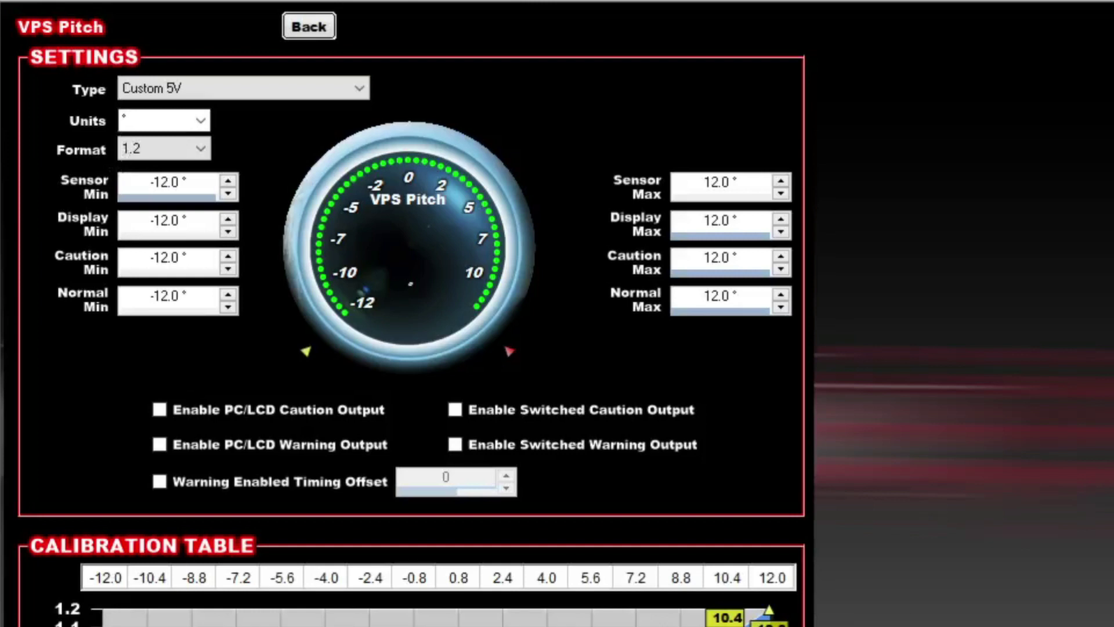
click(149, 153)
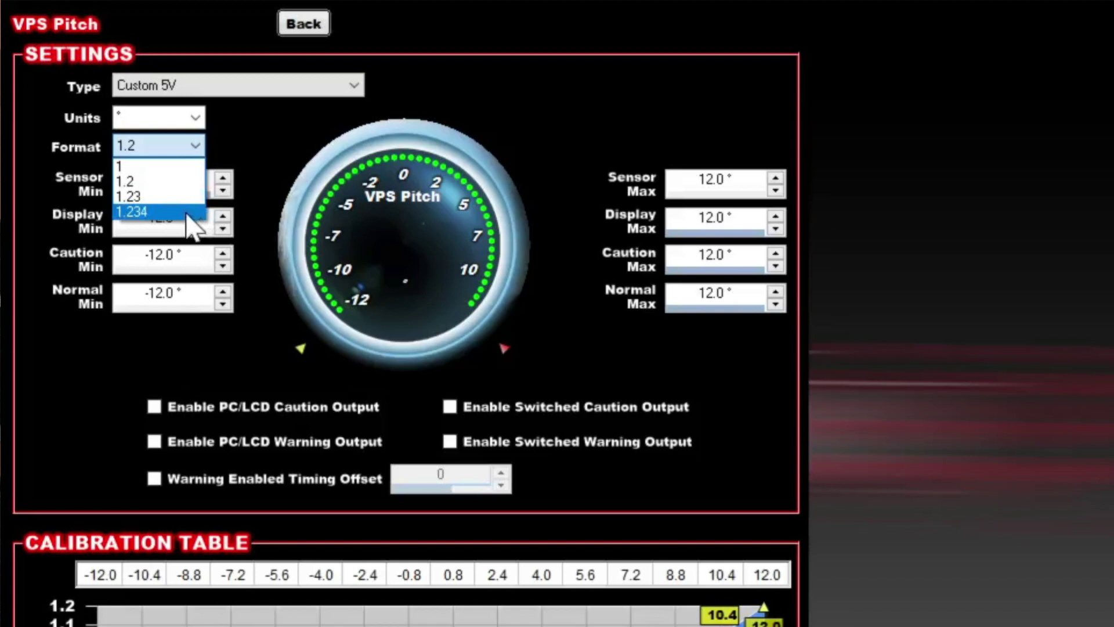
click(256, 145)
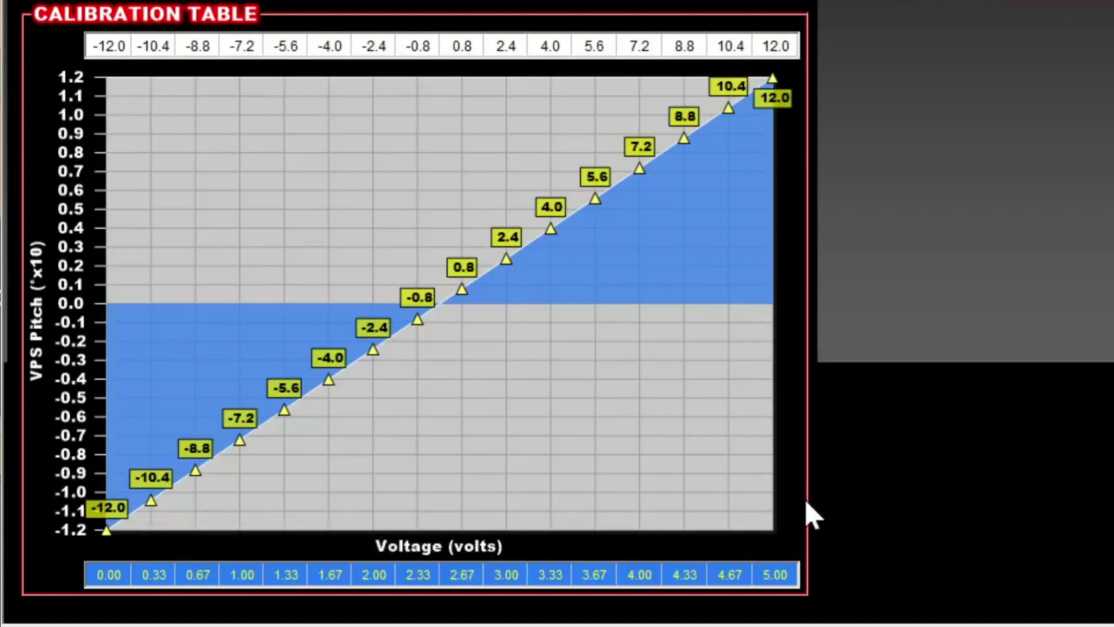
Fill the calibration voltage row evenly from 0.00 to 5.00 V.
click(777, 578)
right_click(779, 577)
click(861, 499)
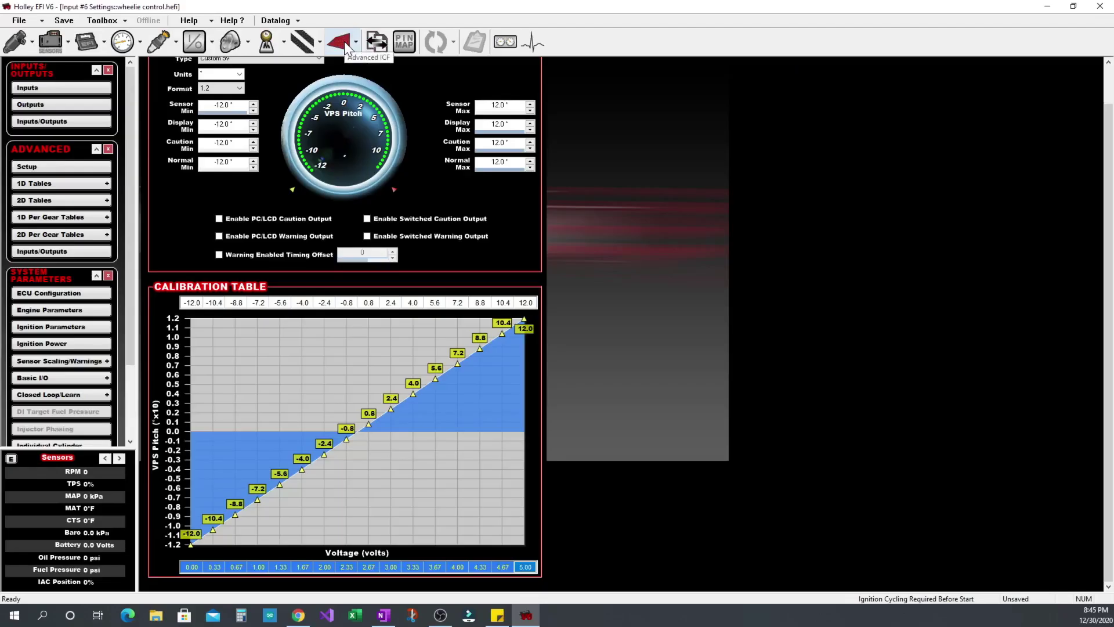
Show Advanced 1D Table #1, VPS Pitch Retard, and select its Timing Offset and pitch axis rows.
click(345, 47)
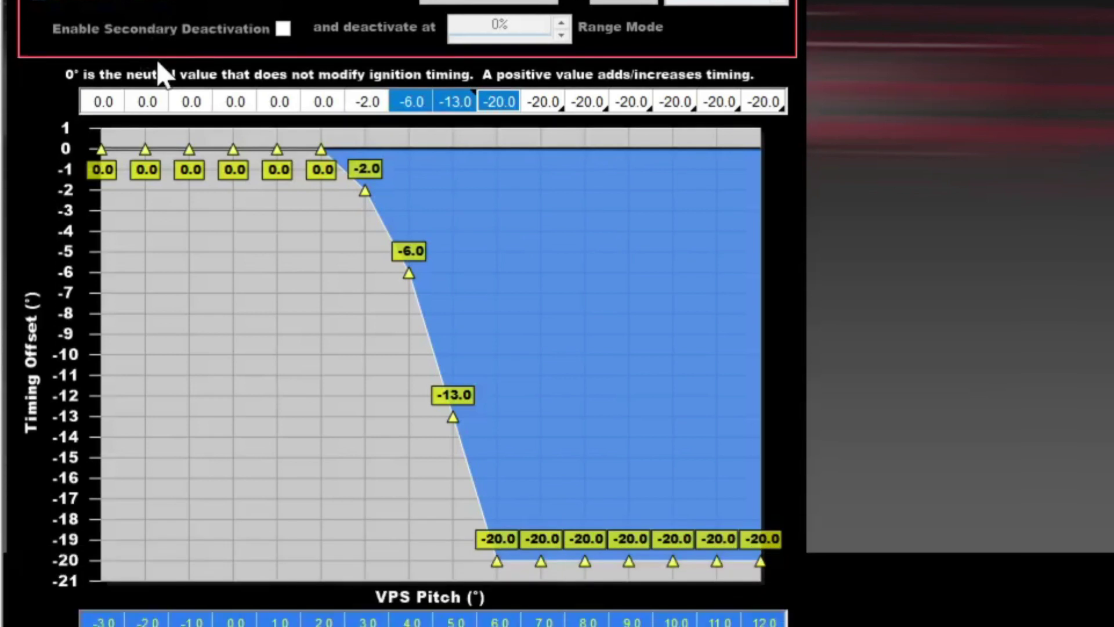
drag(104, 102, 768, 107)
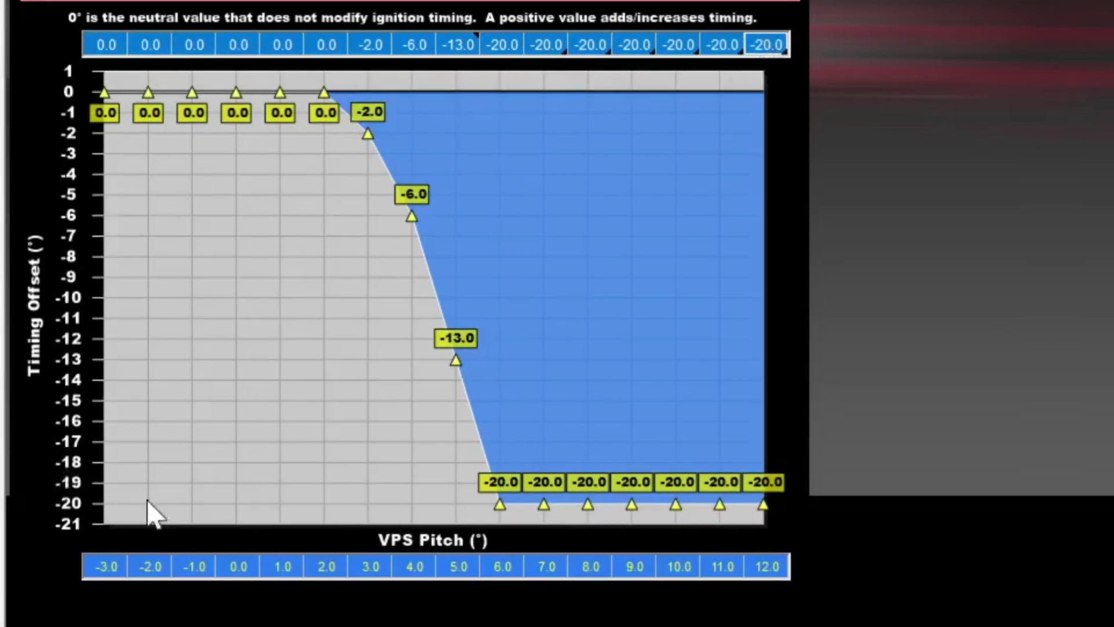
drag(117, 572, 791, 572)
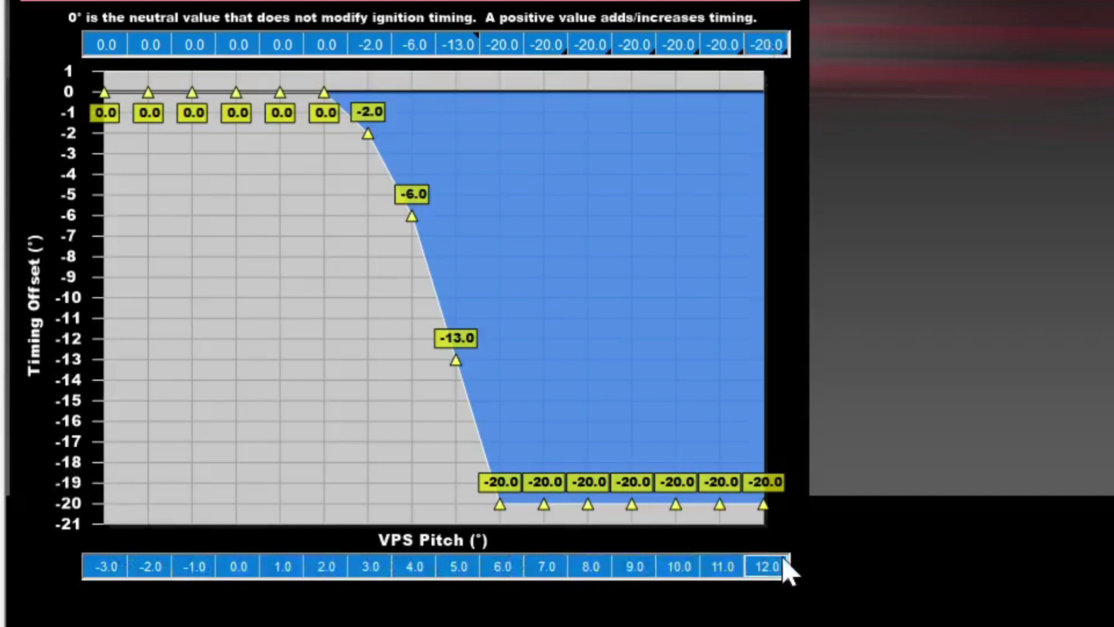
click(152, 574)
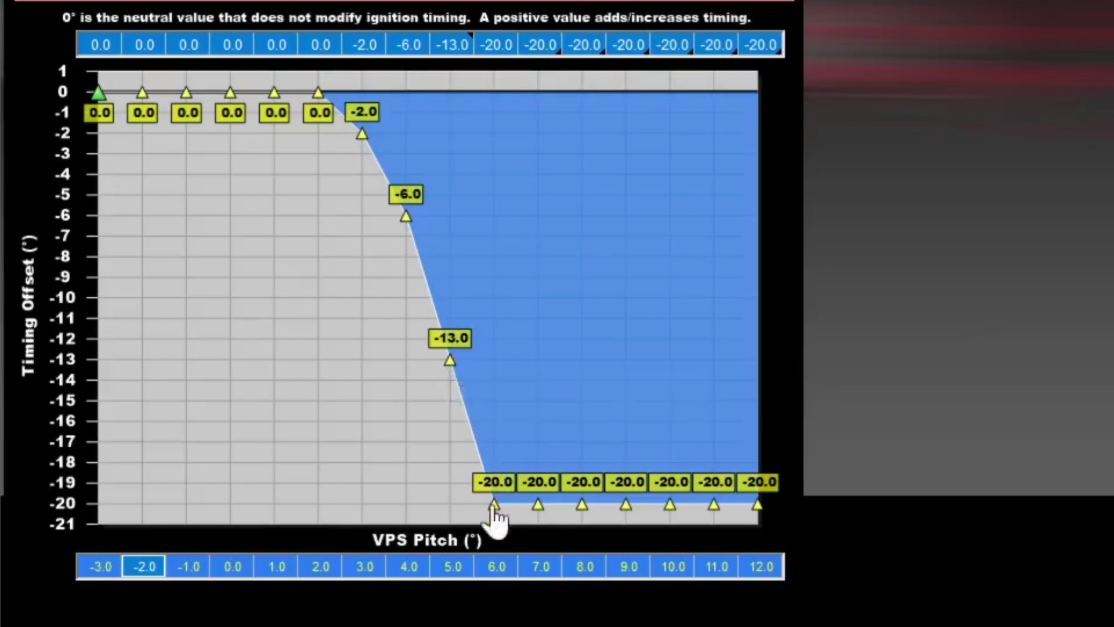
mouse_move(493, 507)
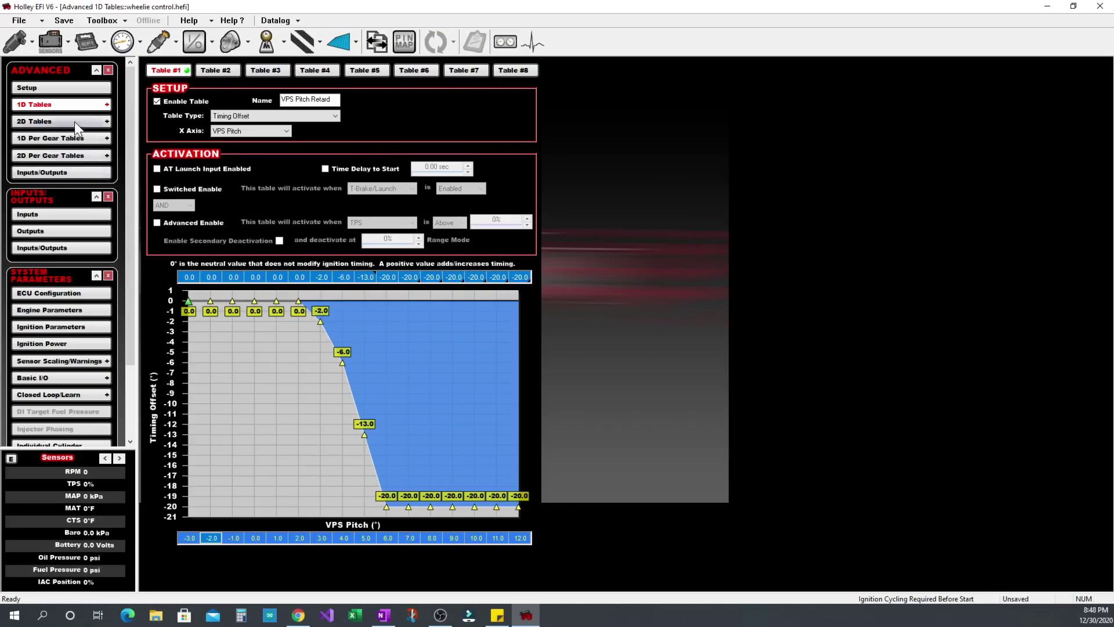
Go to the 2D Tables page to view the timing offset grid.
click(74, 121)
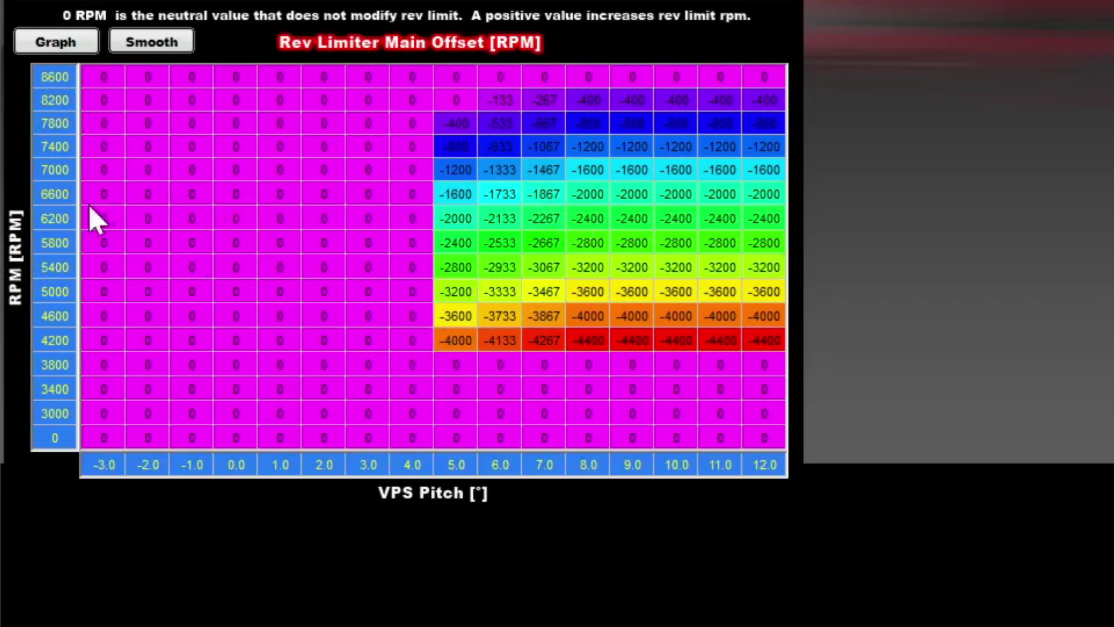
Inspect the Rev Limiter Main Offset table by selecting cells around the 5.0–8.0° pitch columns.
drag(447, 196, 89, 204)
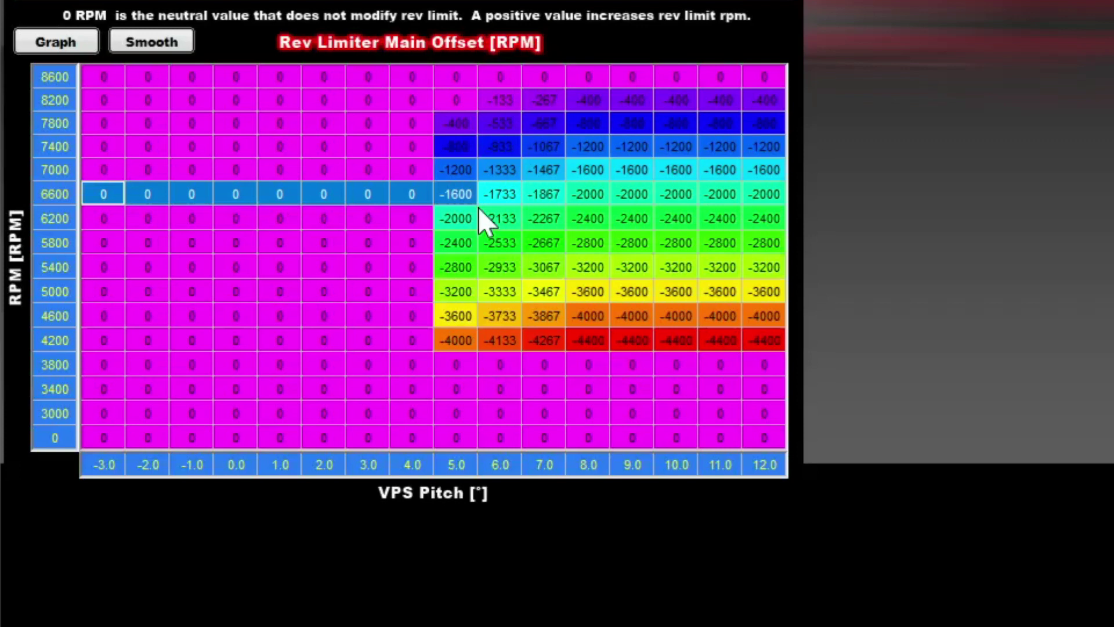
click(456, 389)
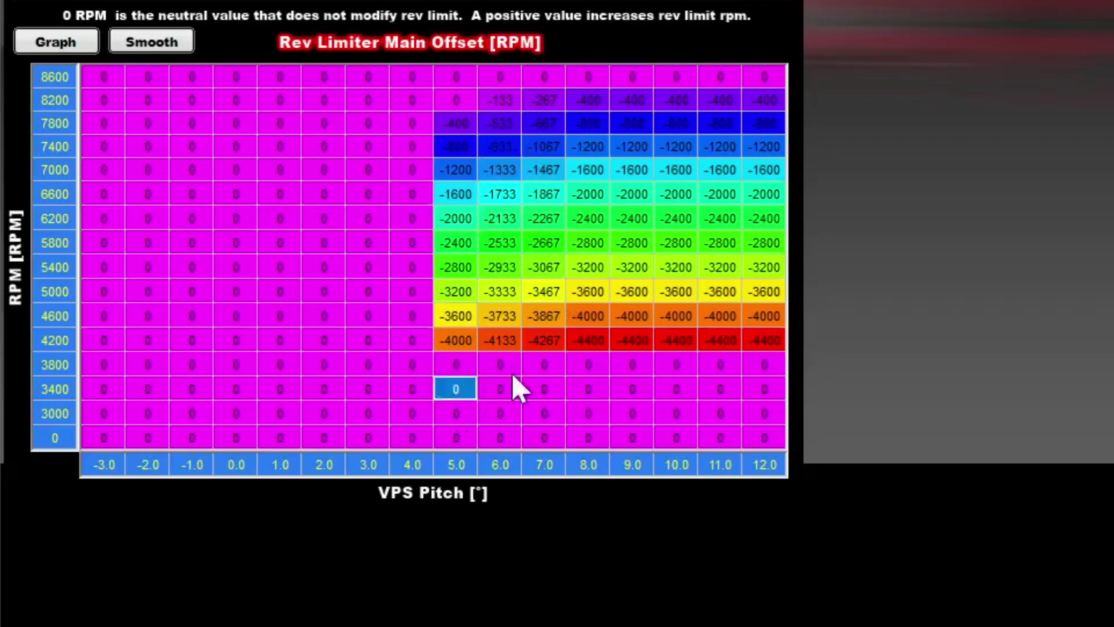
drag(458, 413, 456, 125)
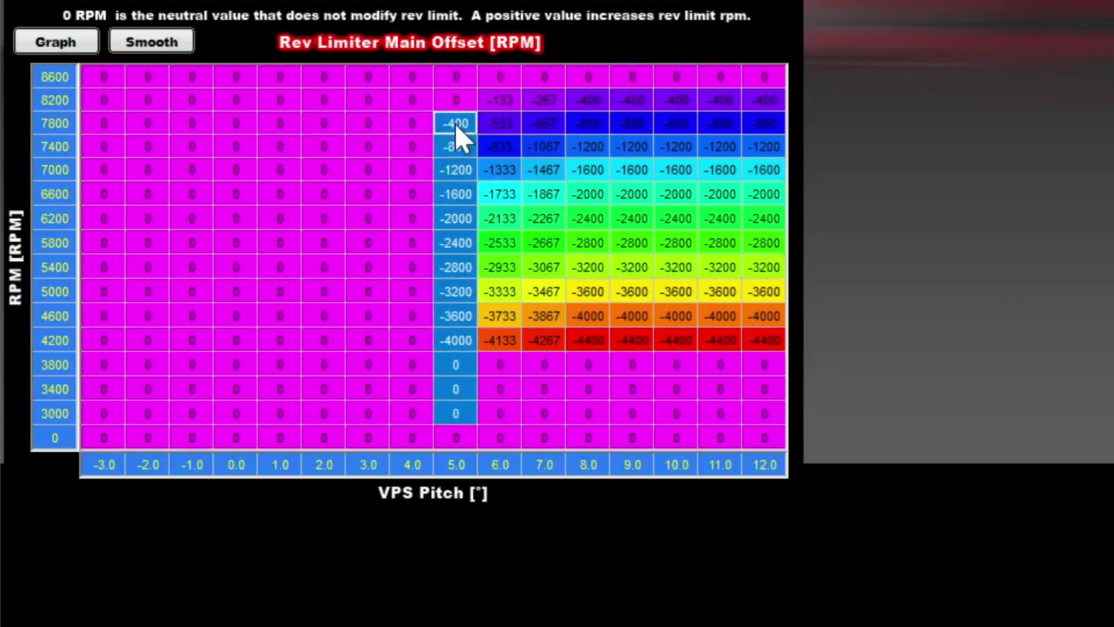
click(543, 292)
drag(456, 364, 454, 138)
drag(411, 281, 437, 284)
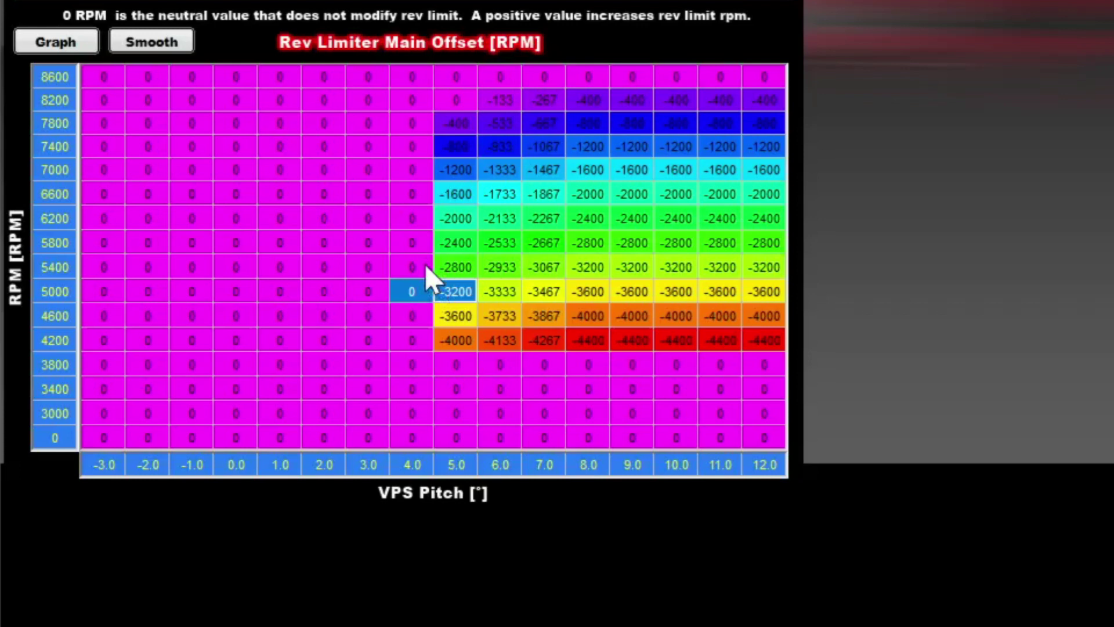
click(463, 268)
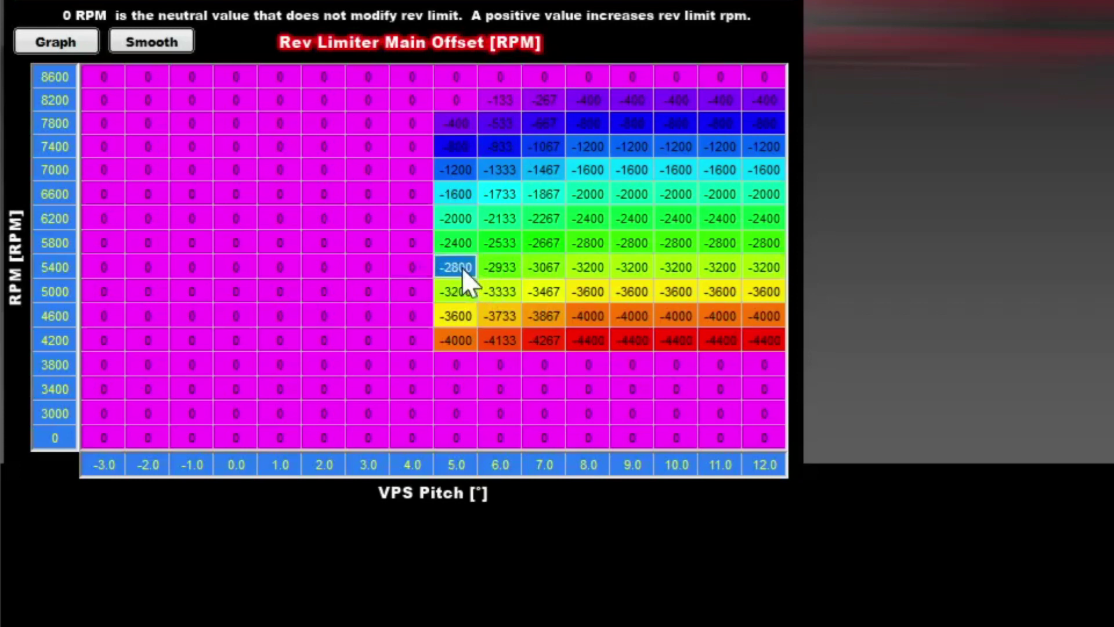
click(464, 318)
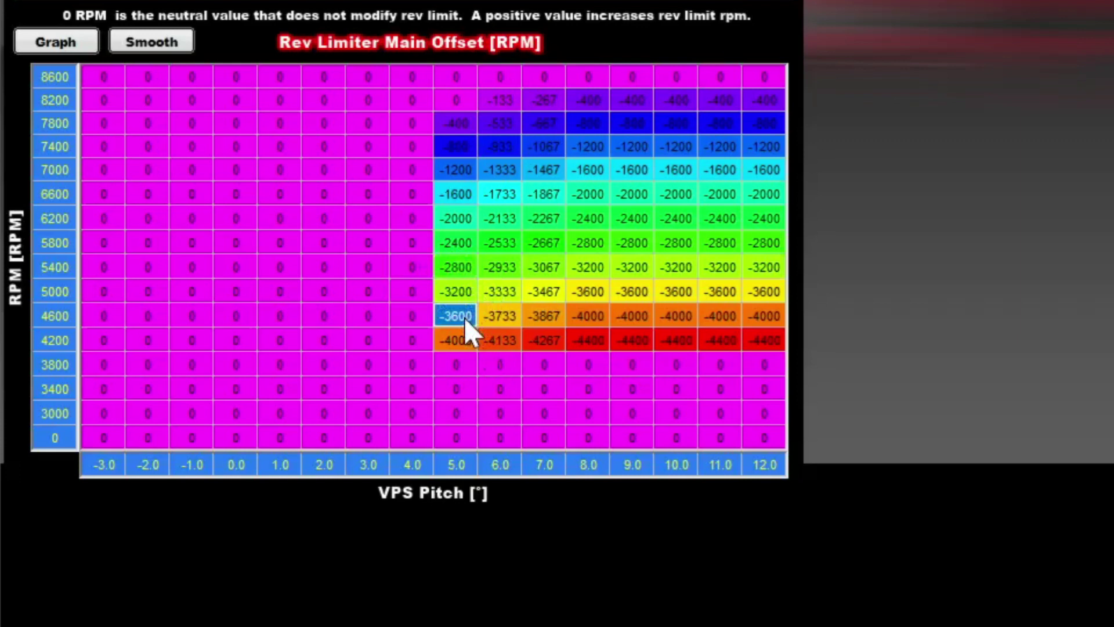
drag(459, 362, 571, 359)
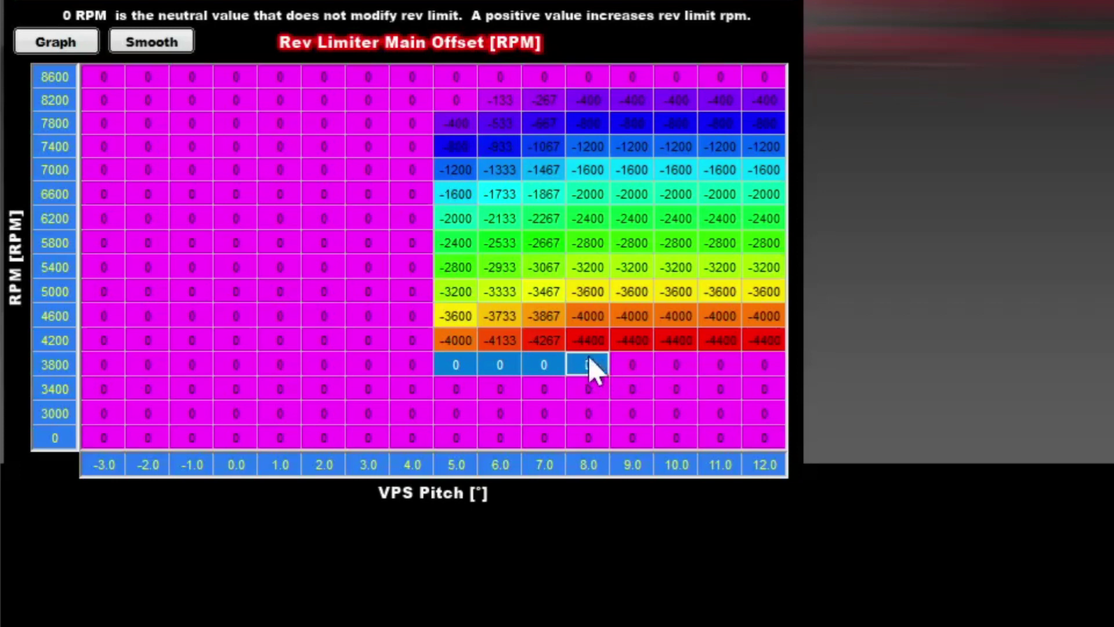
drag(585, 293, 585, 164)
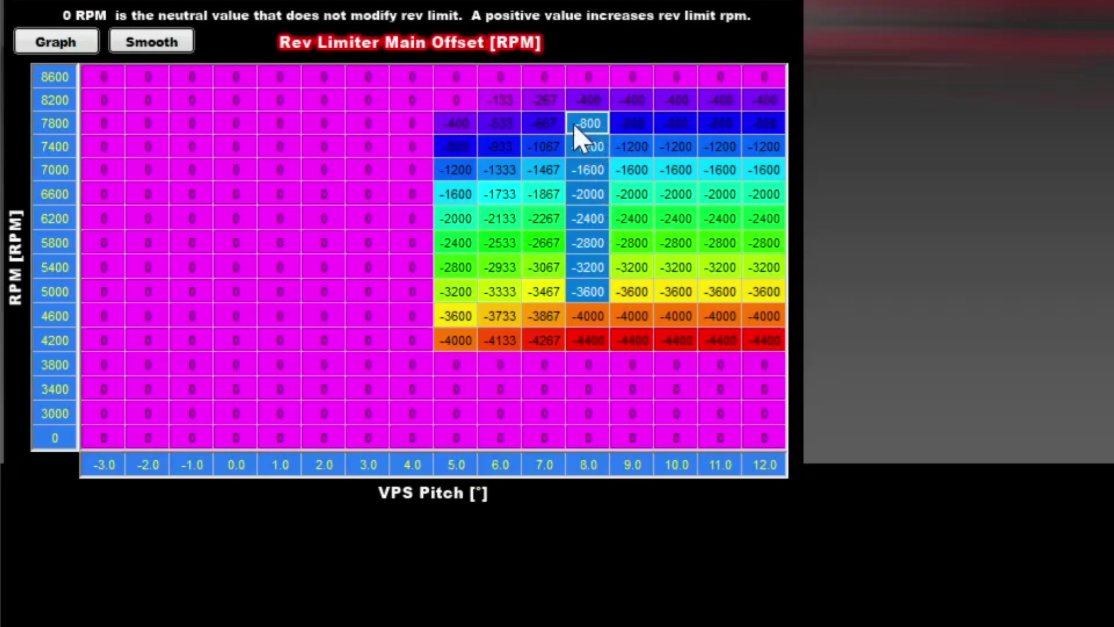
drag(599, 163, 603, 367)
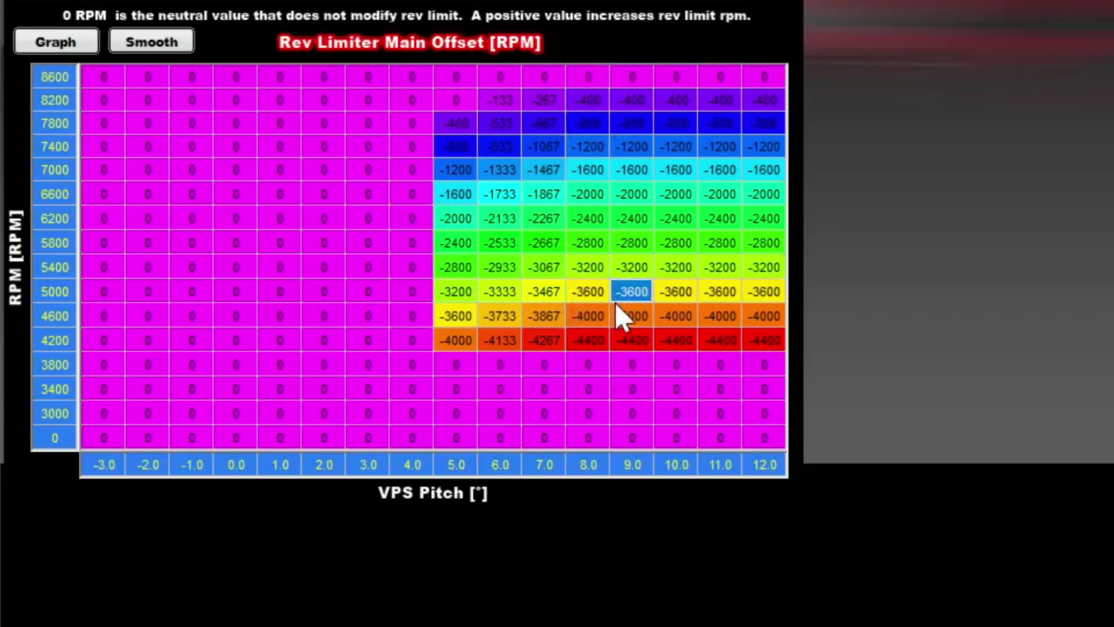
drag(433, 217, 558, 239)
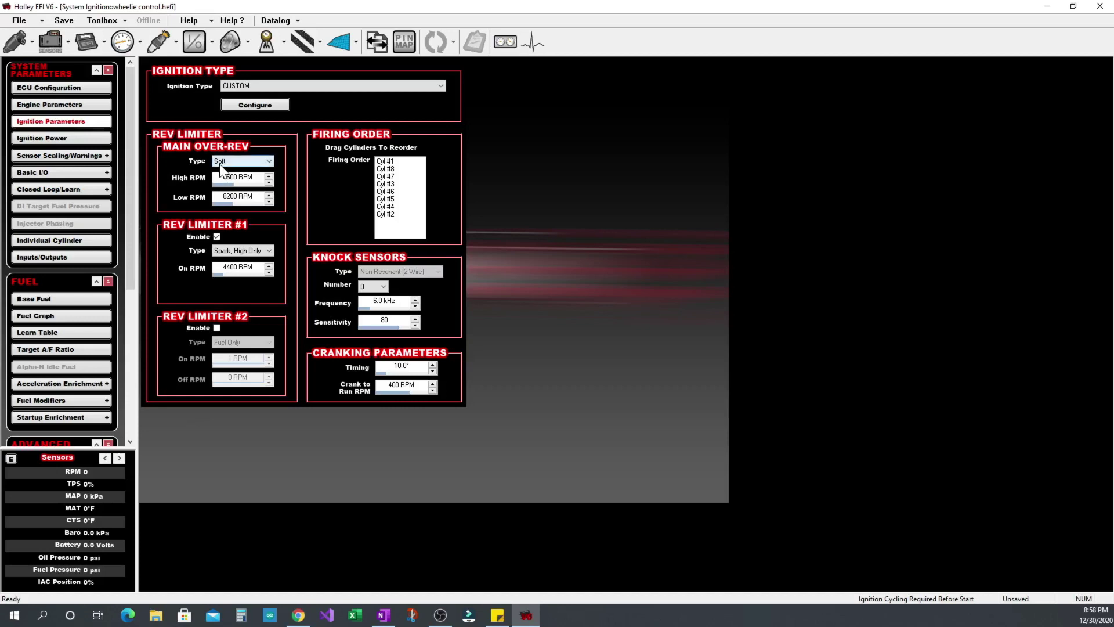
Select the 8200 RPM Low RPM limit in Main Over-Rev, leaving it unchanged.
click(246, 197)
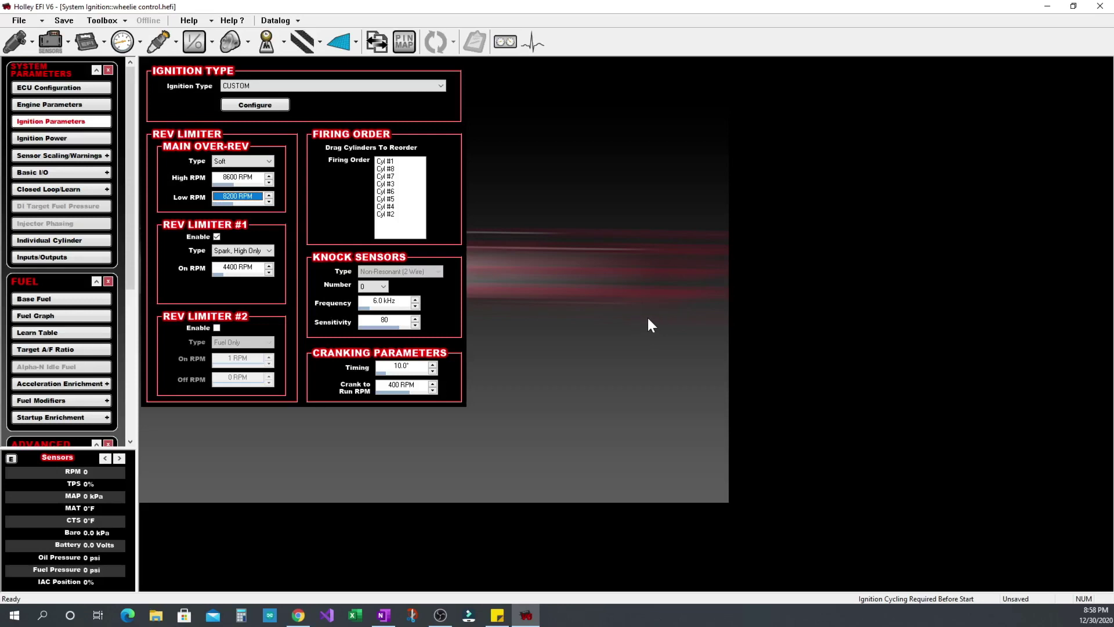
Review the Rev Limit Offset sheet's headings and its RPM, low- and high-limit offset columns A–C.
key(alt+Tab)
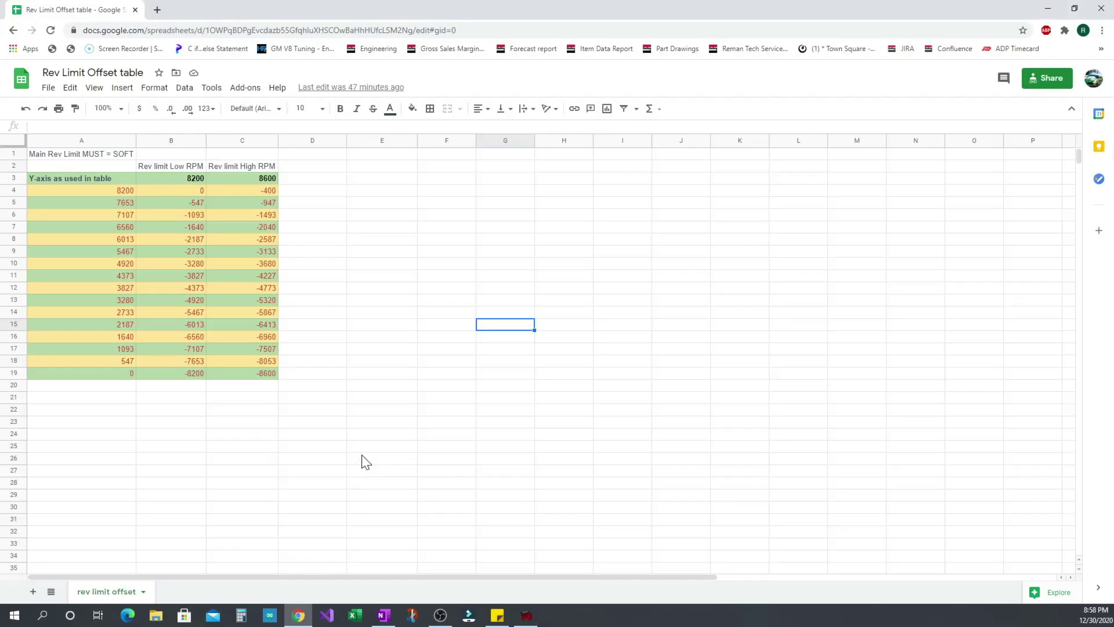
click(179, 170)
click(210, 169)
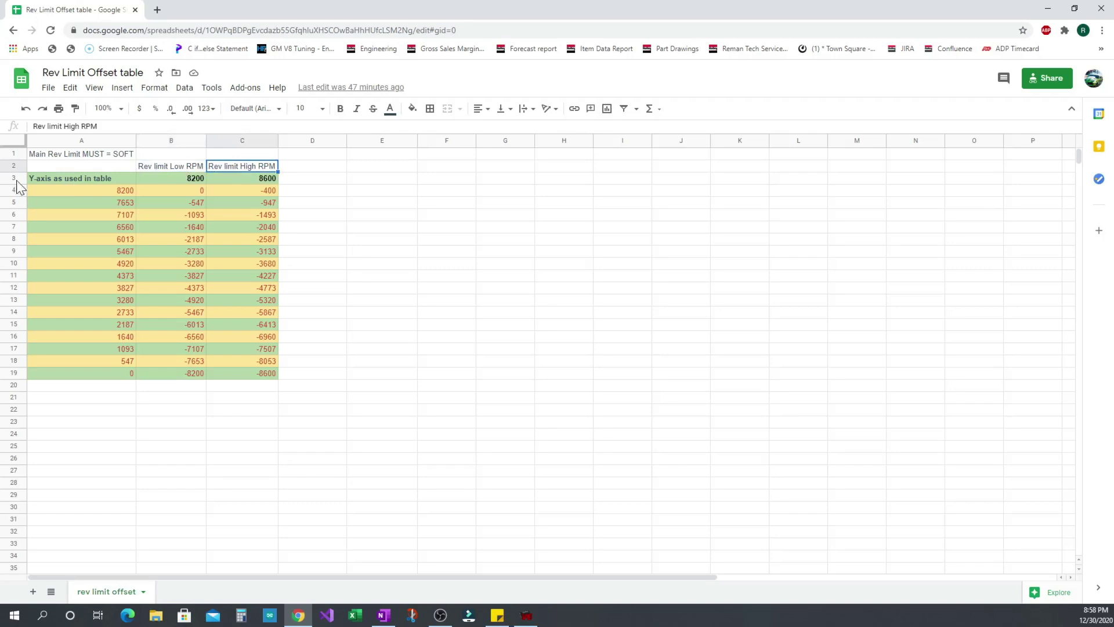
drag(112, 192, 114, 368)
drag(194, 194, 190, 367)
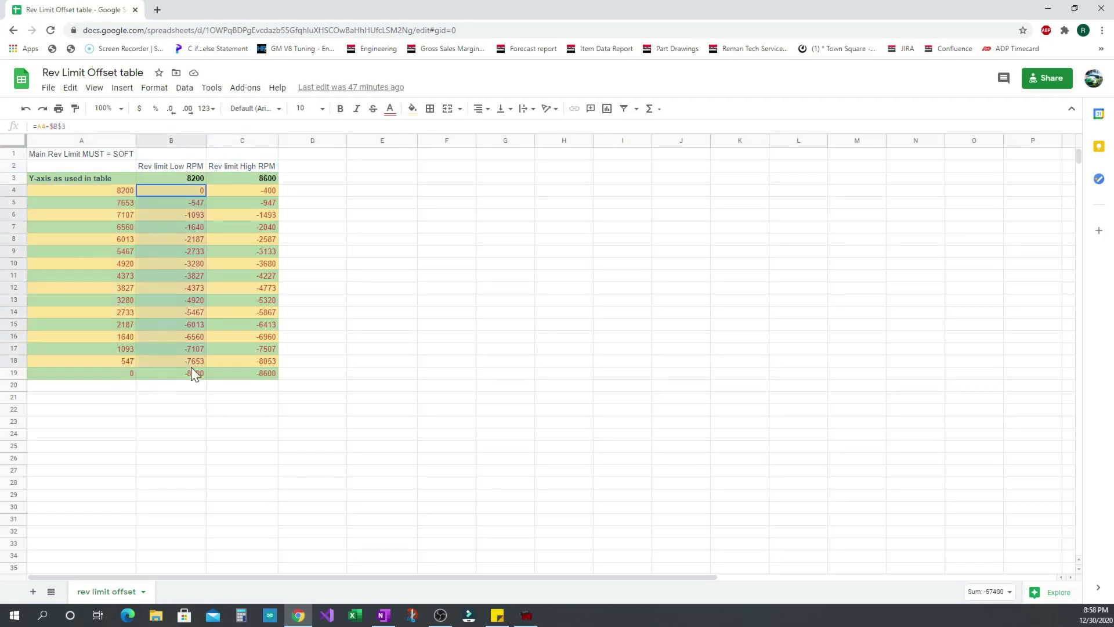
click(253, 192)
drag(265, 224, 266, 381)
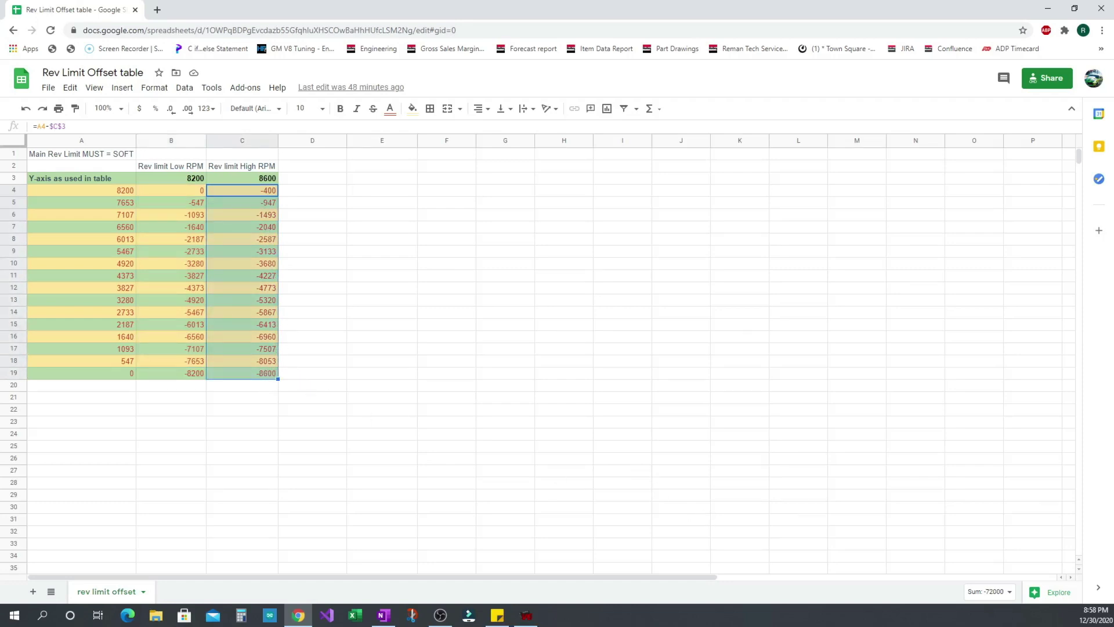
key(alt+Tab)
Paste the spreadsheet's column A RPM values into the 2D table's RPM axis, 8200 to 0.
click(302, 42)
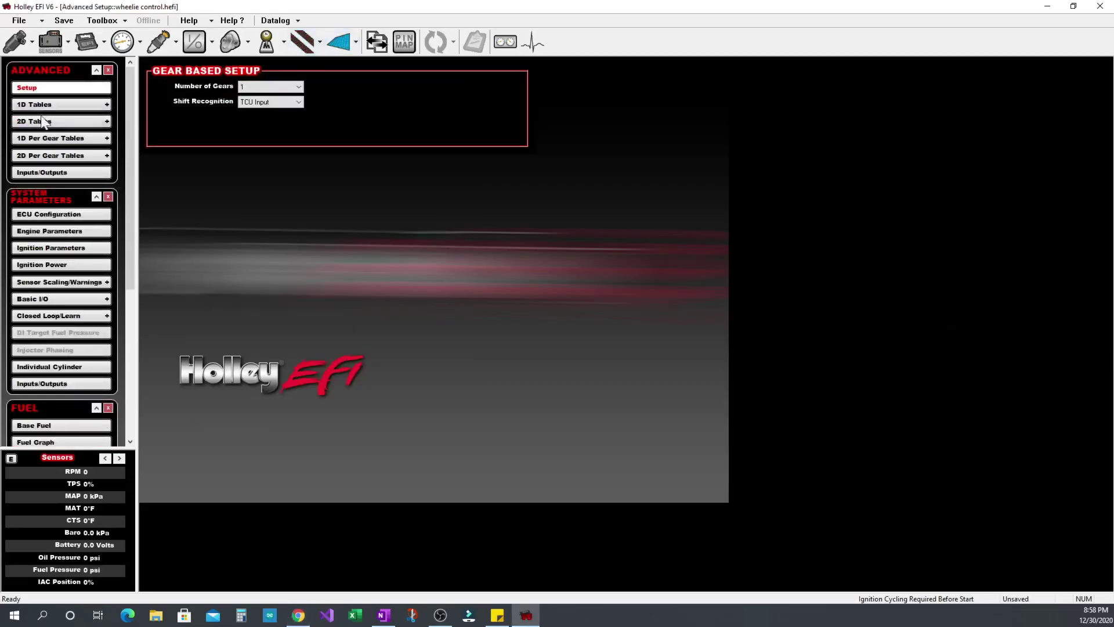
click(44, 122)
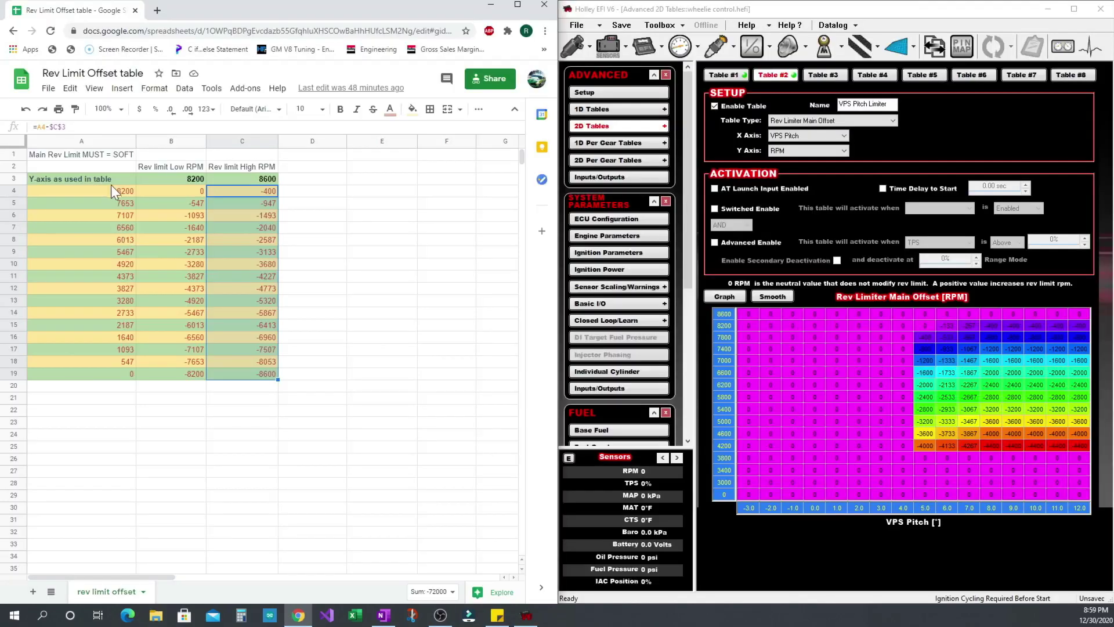
drag(110, 187, 113, 372)
key(ctrl+c)
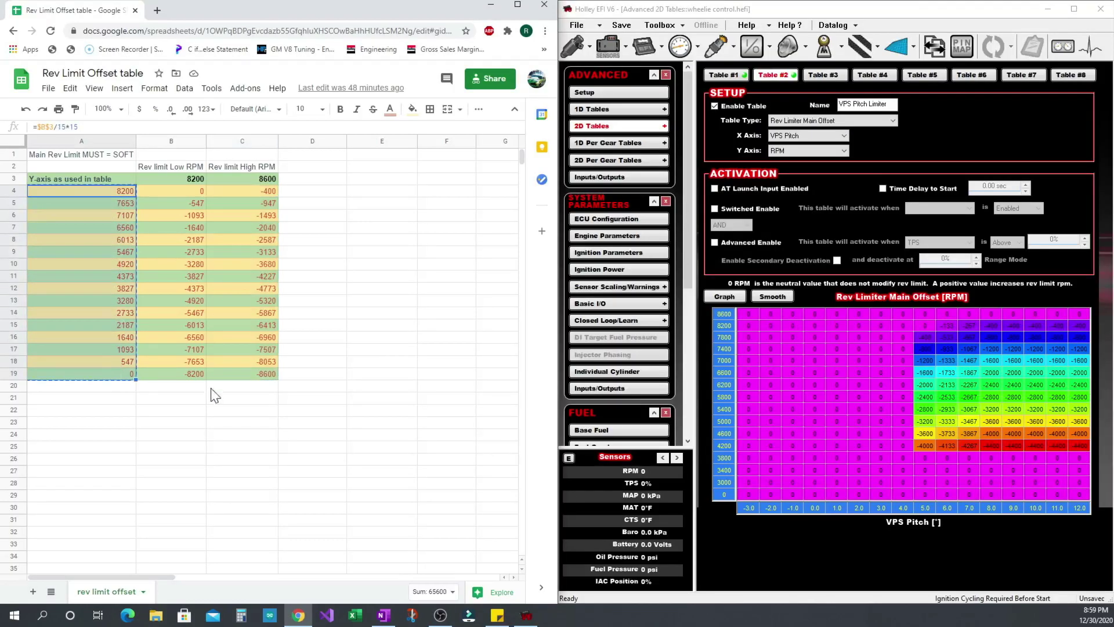
click(725, 314)
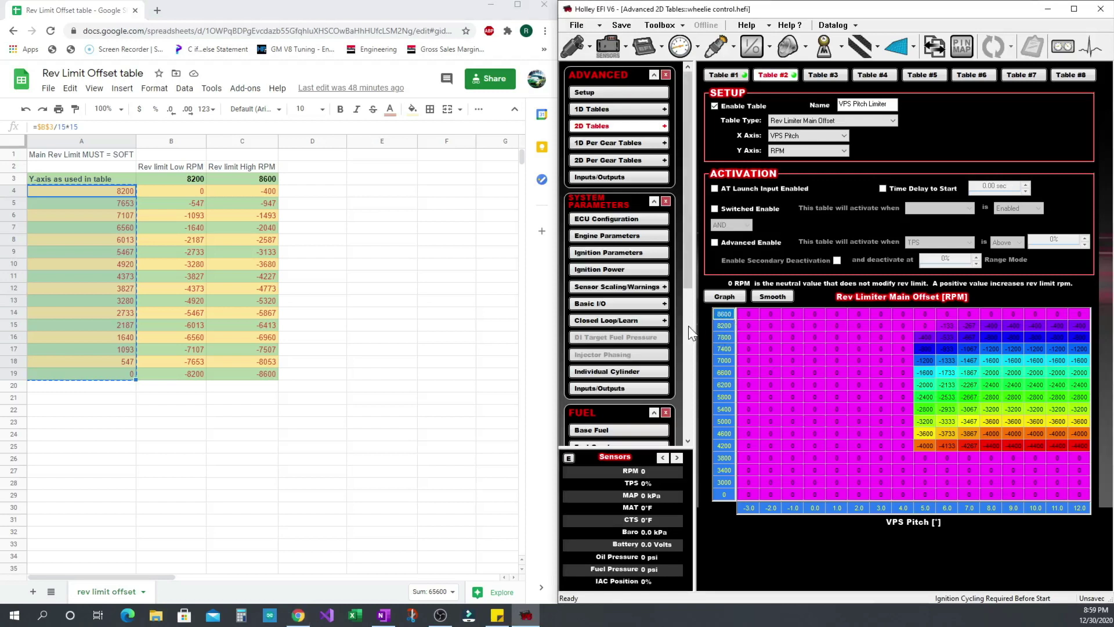
key(ctrl+v)
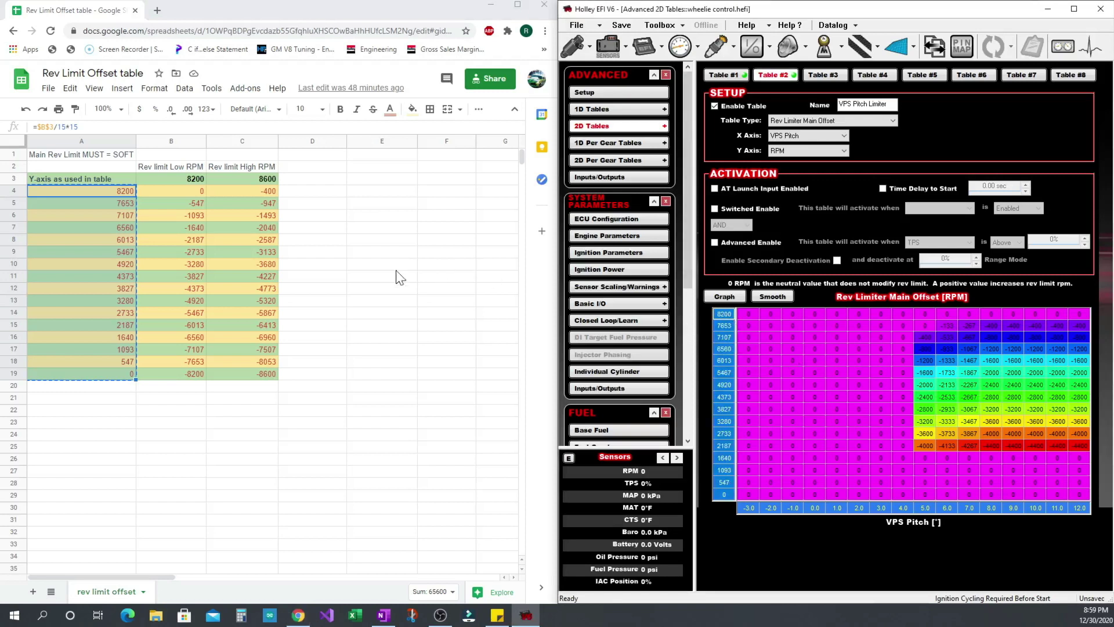
Paste the low-limit offsets from column B down the 5.0 pitch column.
drag(176, 191, 183, 385)
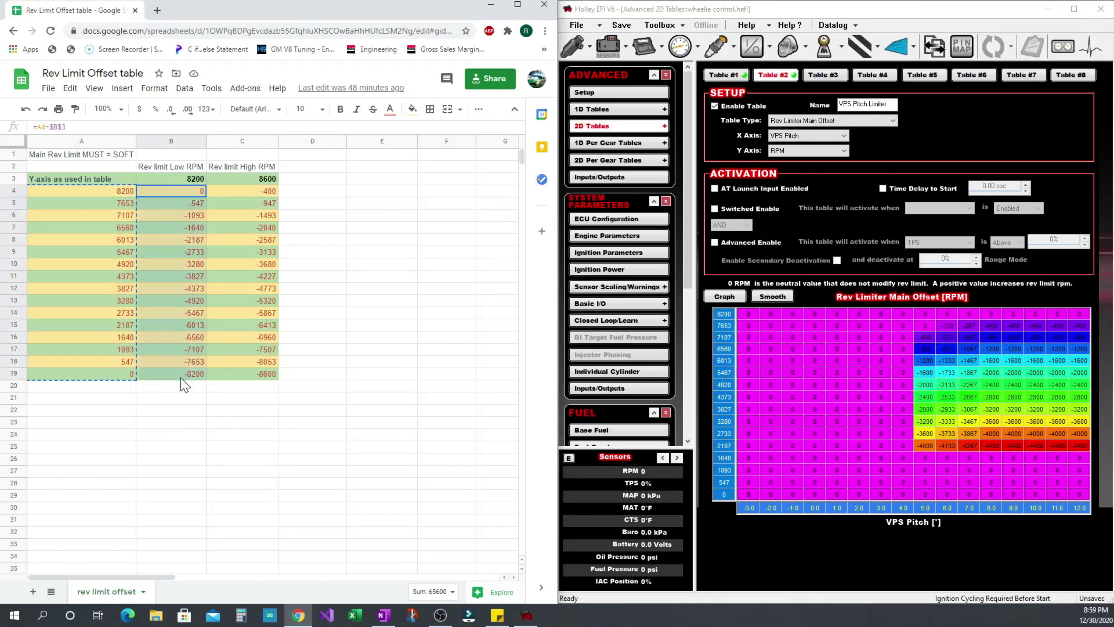
key(ctrl+c)
click(924, 314)
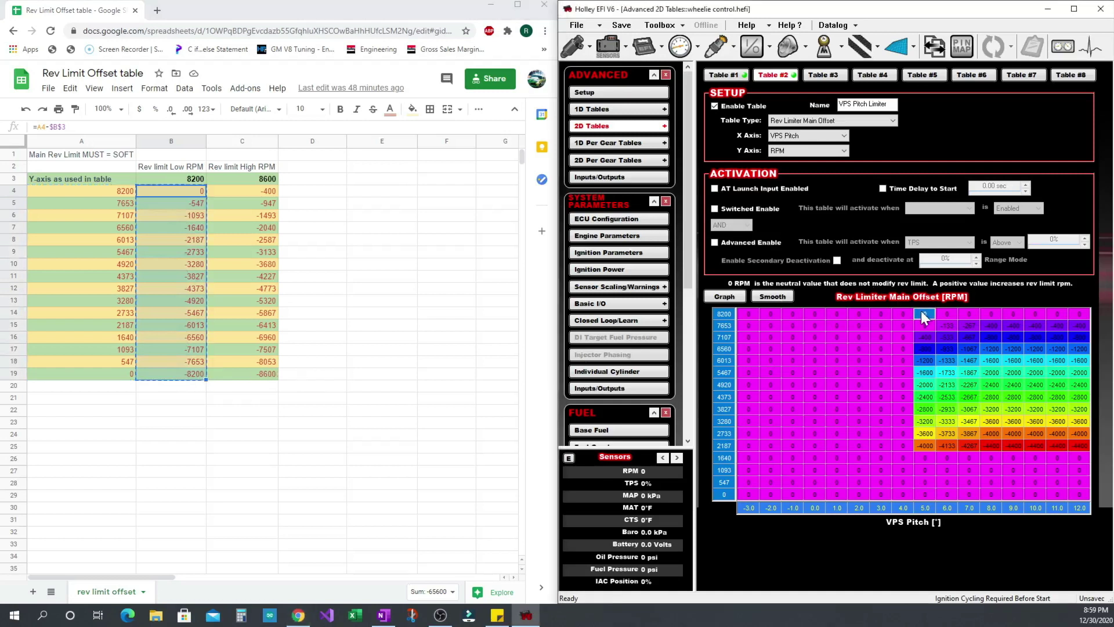
key(ctrl+v)
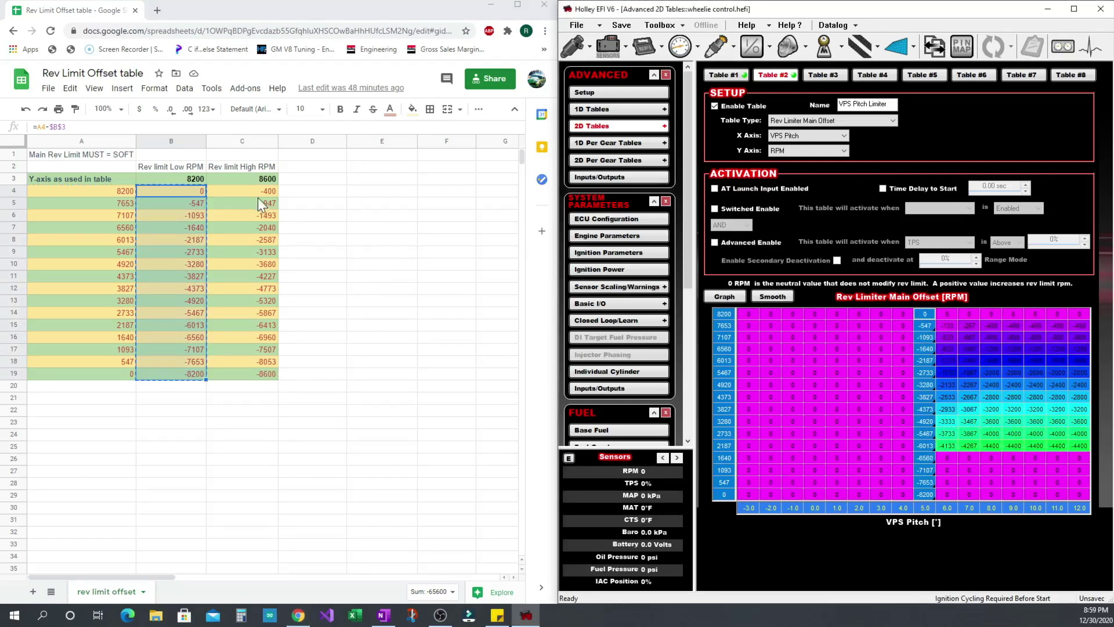
Paste the high-limit offsets from column C into the 8.0 and 12.0 pitch columns.
drag(253, 196, 260, 374)
key(ctrl+c)
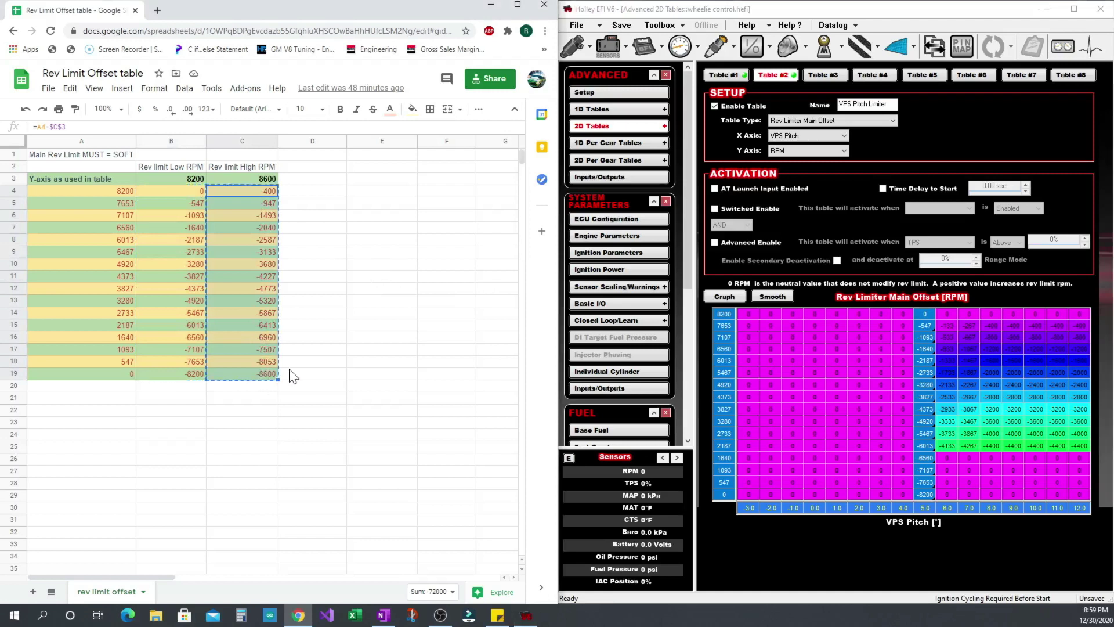
click(990, 314)
key(ctrl+v)
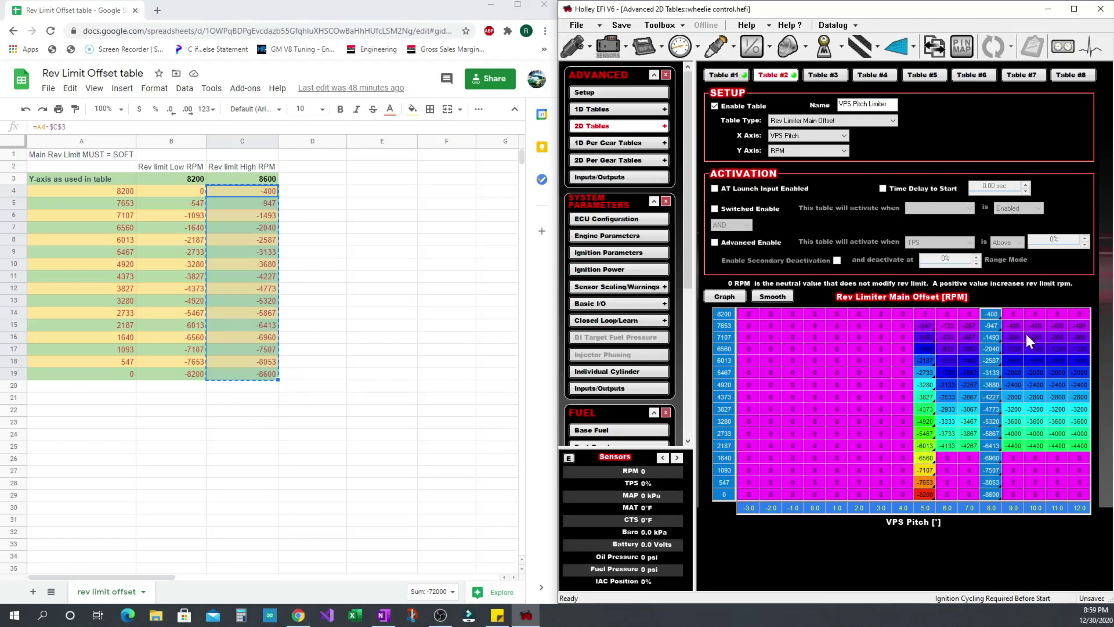
click(1083, 316)
key(ctrl+v)
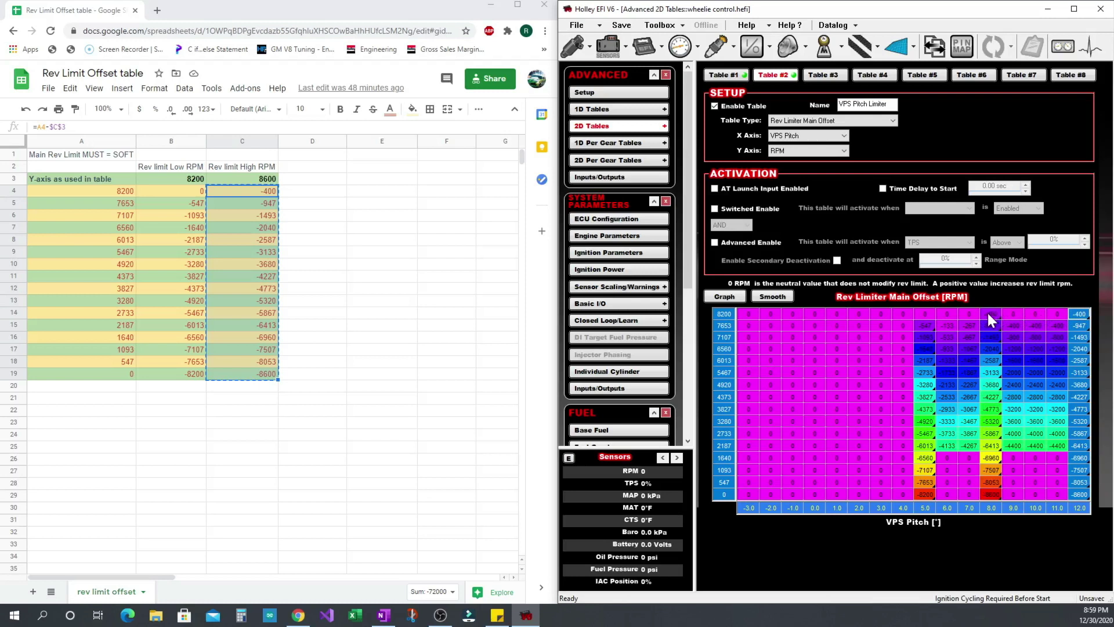
drag(992, 314, 1079, 494)
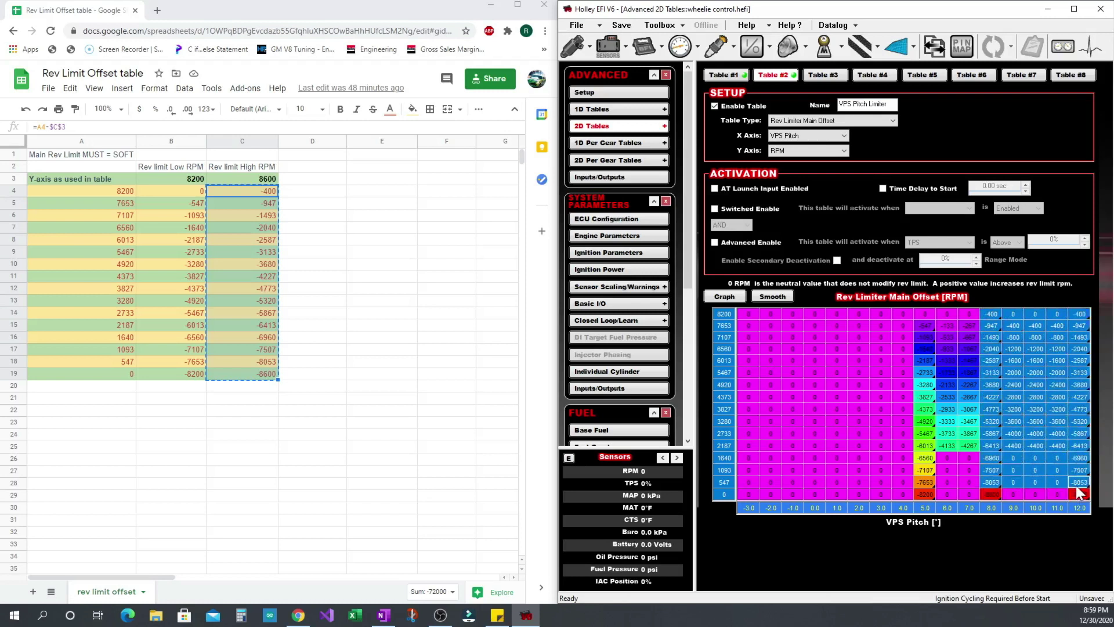
Fill rows across the 8.0–12.0 pitch columns so the 0 RPM row reads -8600.
right_click(1077, 492)
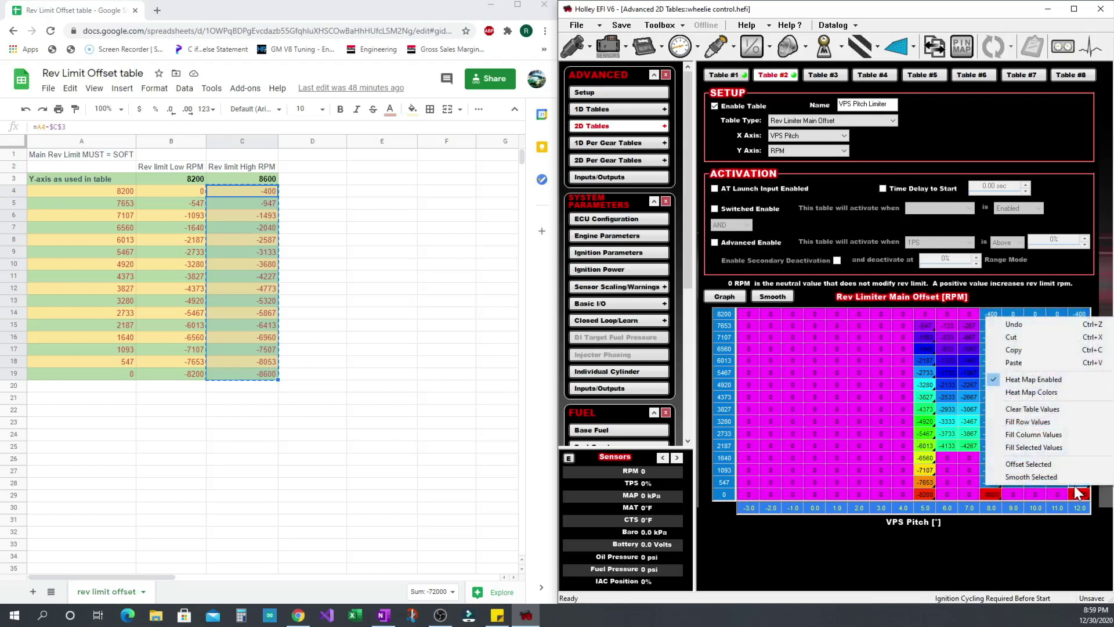
click(1051, 422)
drag(999, 491, 1038, 496)
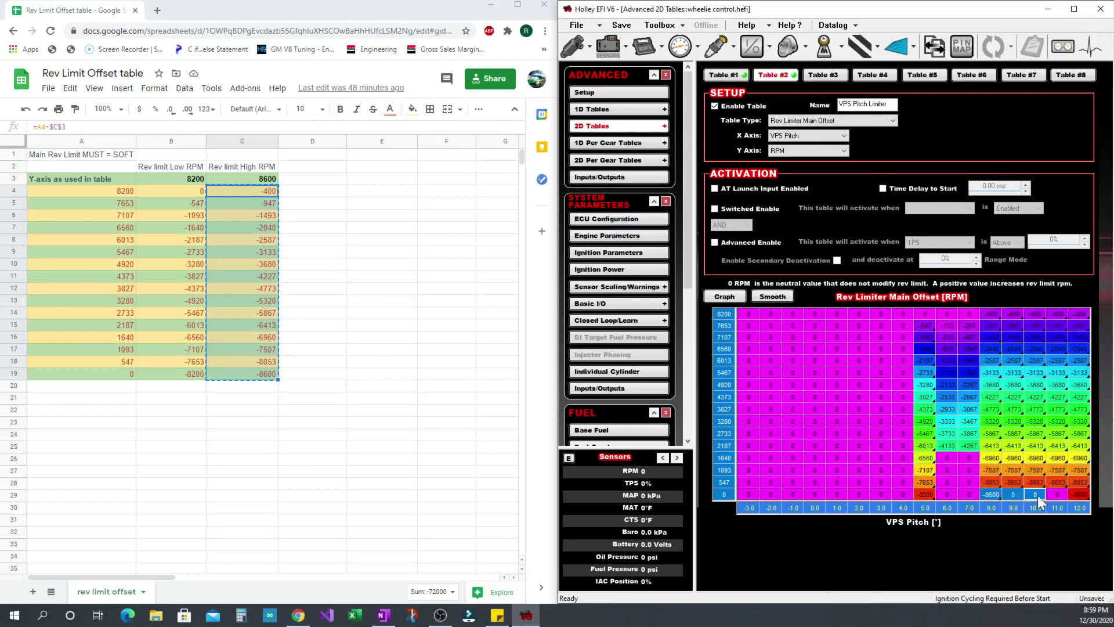
right_click(1078, 494)
click(1040, 433)
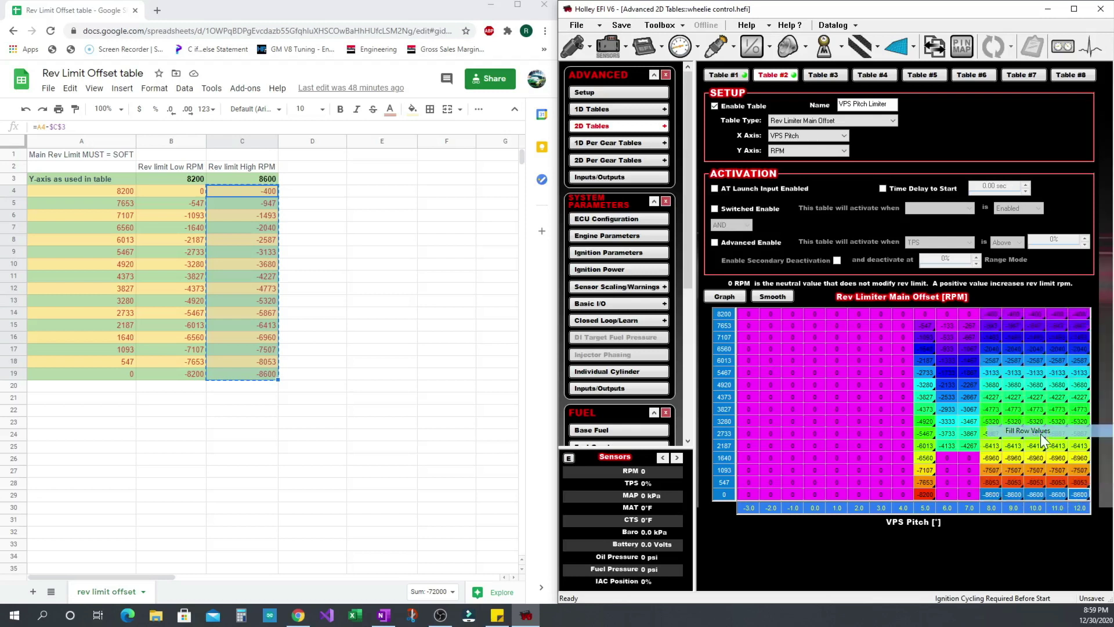
Interpolate the 6.0 and 7.0 pitch columns between the 5.0 and 8.0 values.
drag(925, 312, 982, 493)
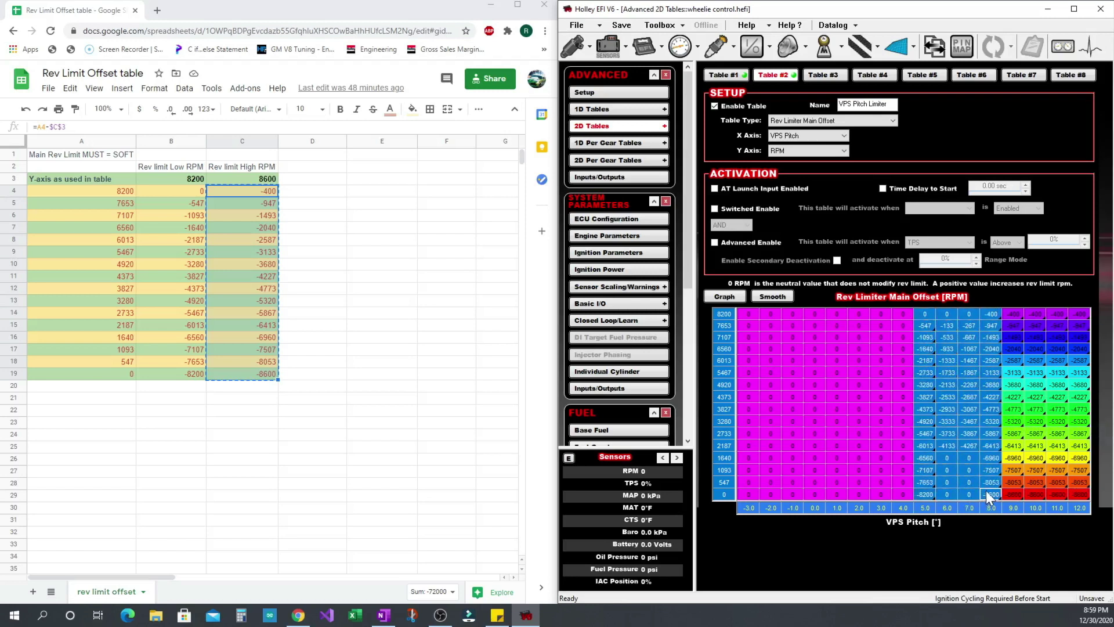
right_click(987, 489)
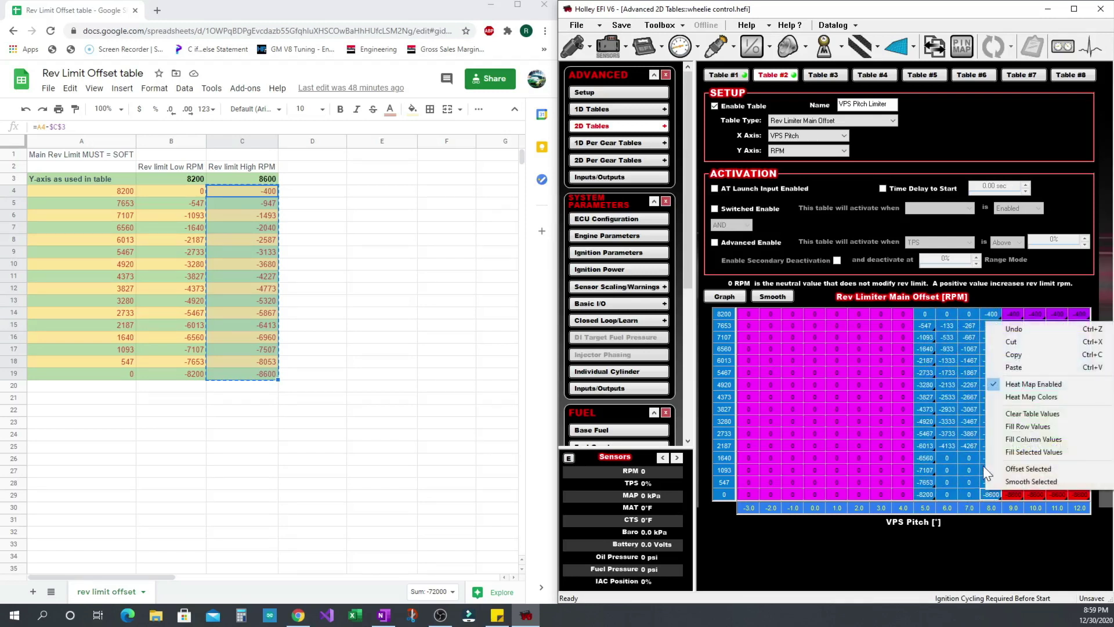
click(1022, 426)
click(967, 396)
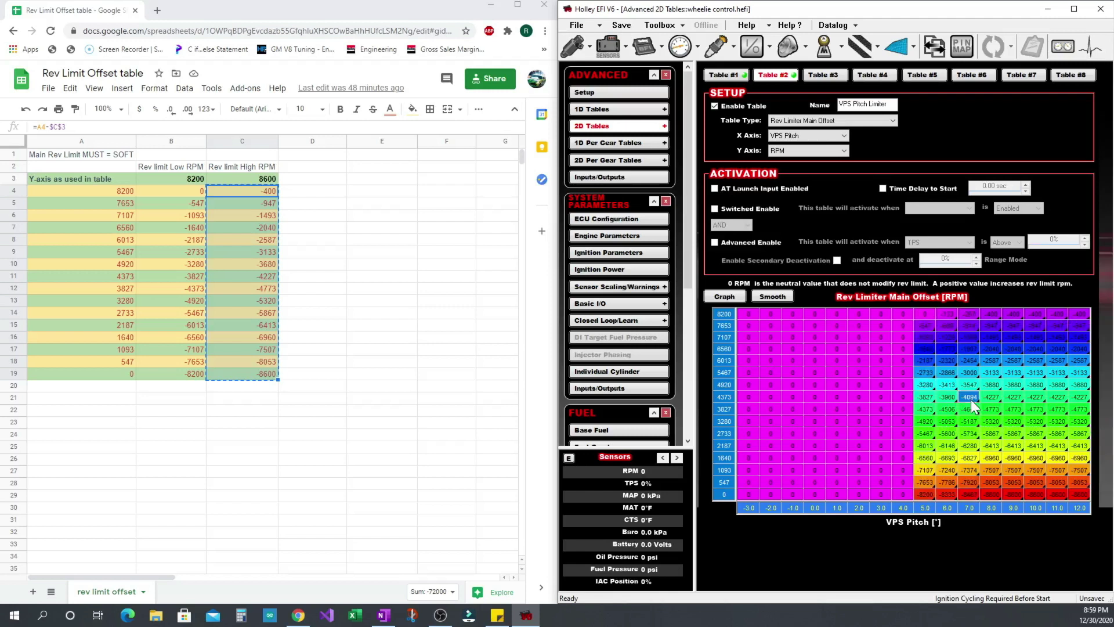
drag(920, 313, 994, 498)
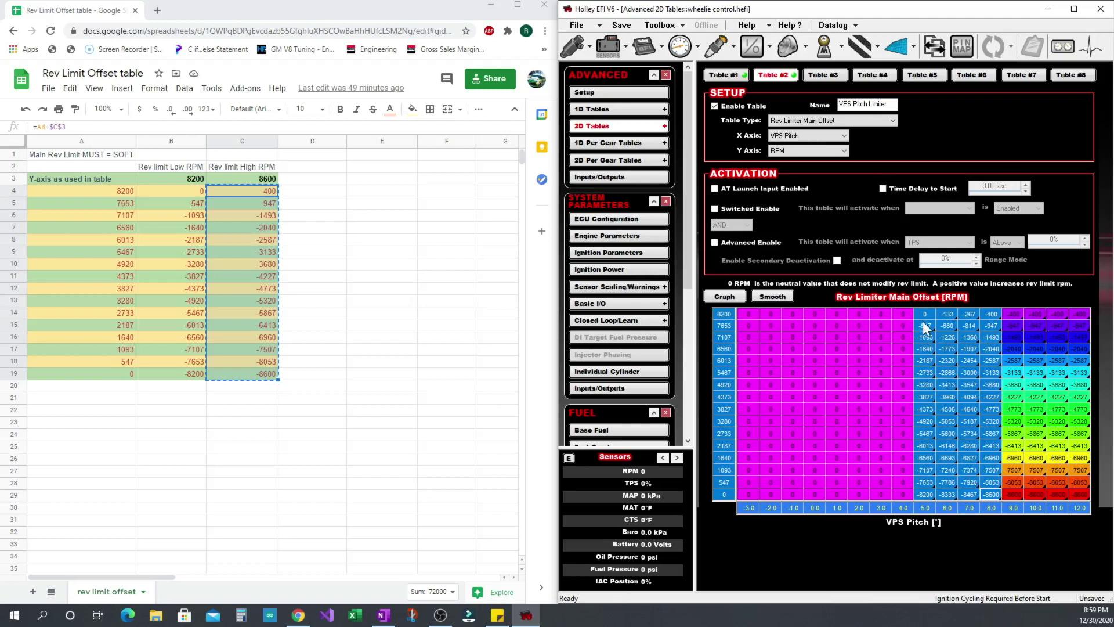
drag(923, 321, 926, 500)
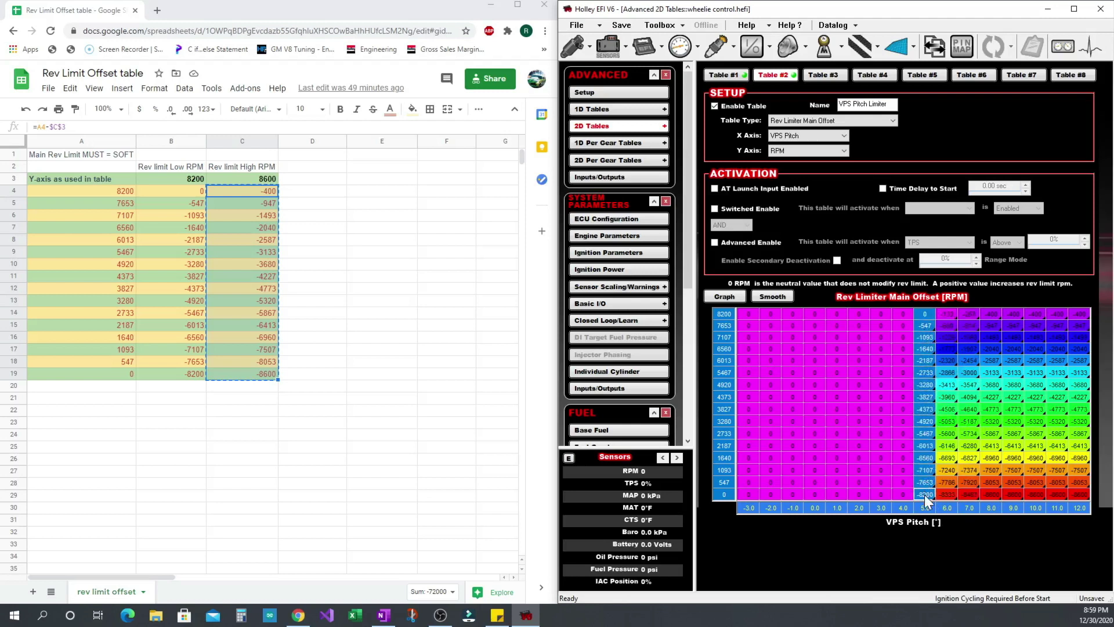
drag(991, 314, 1081, 491)
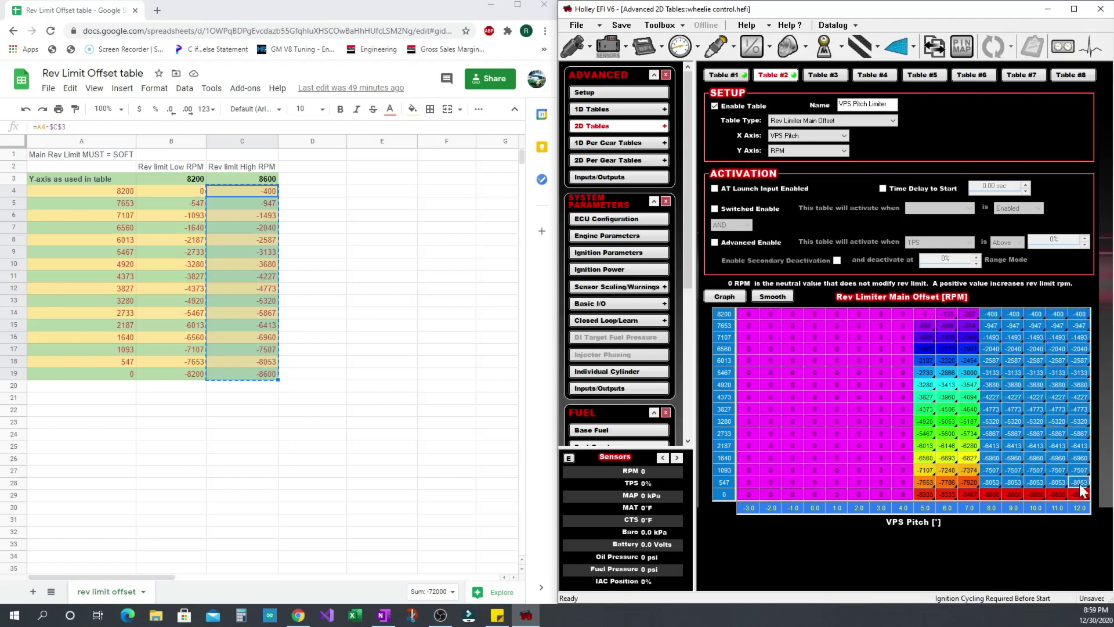
click(925, 315)
drag(924, 327, 925, 479)
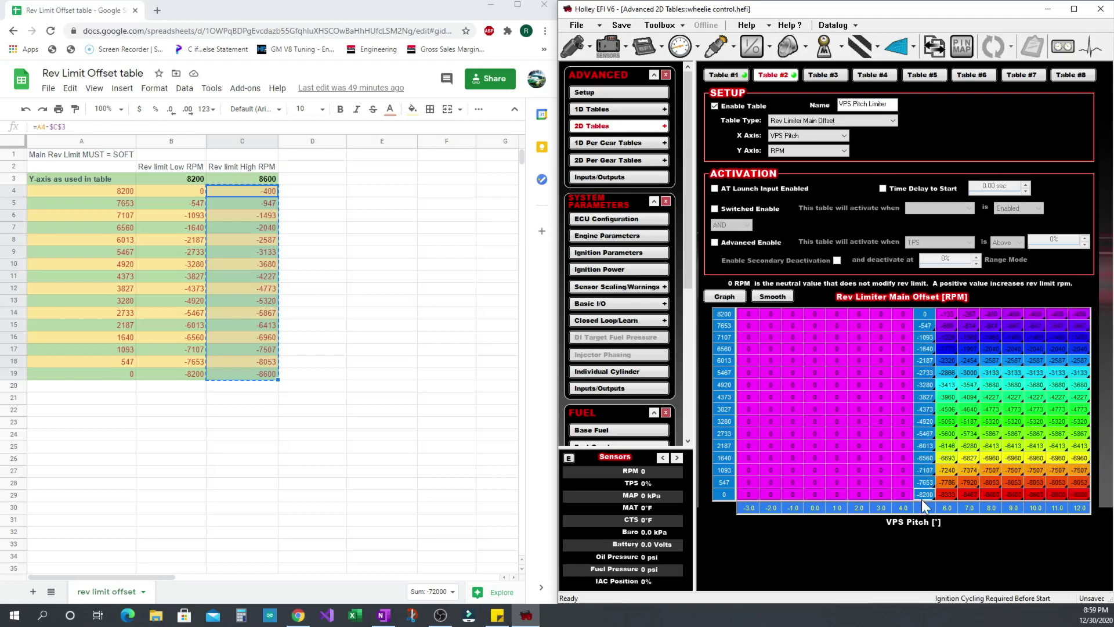
drag(989, 315, 991, 505)
click(998, 364)
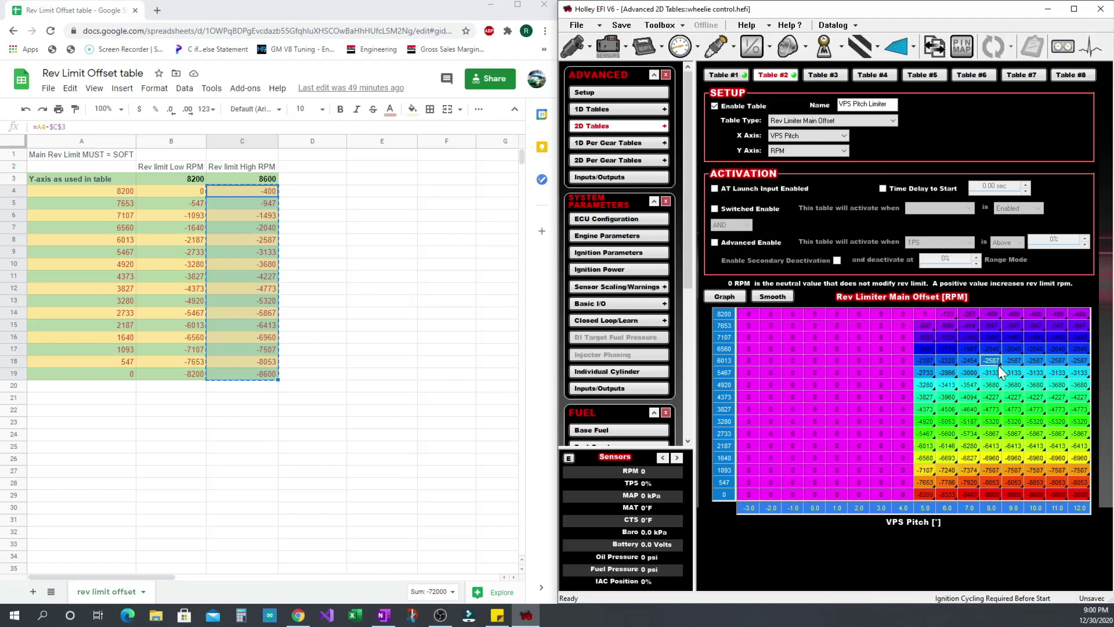
click(1078, 375)
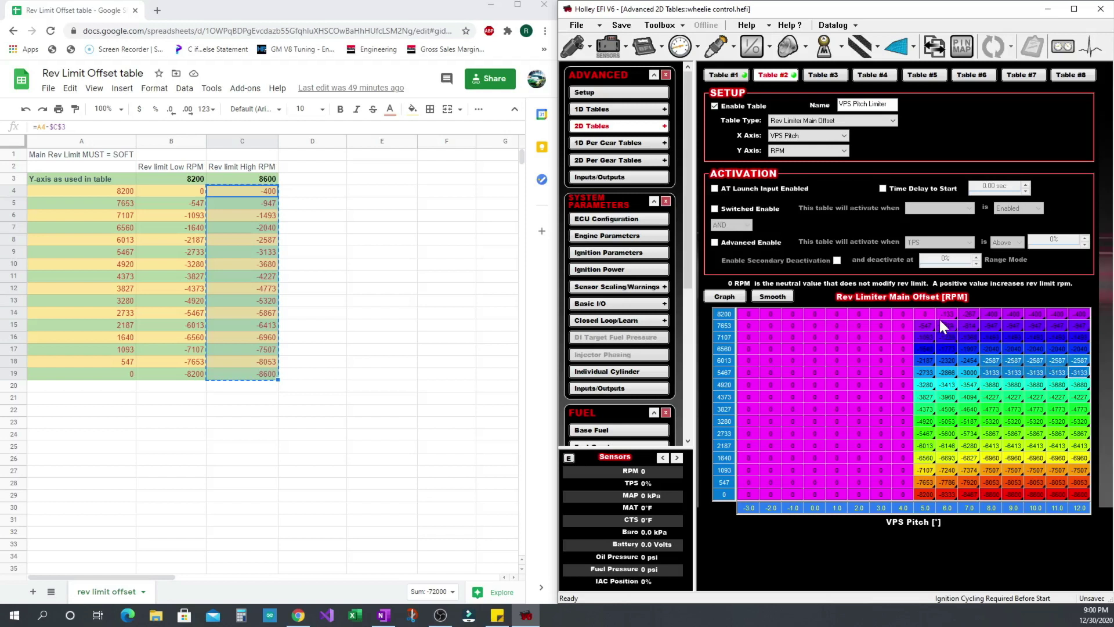
drag(925, 314, 988, 497)
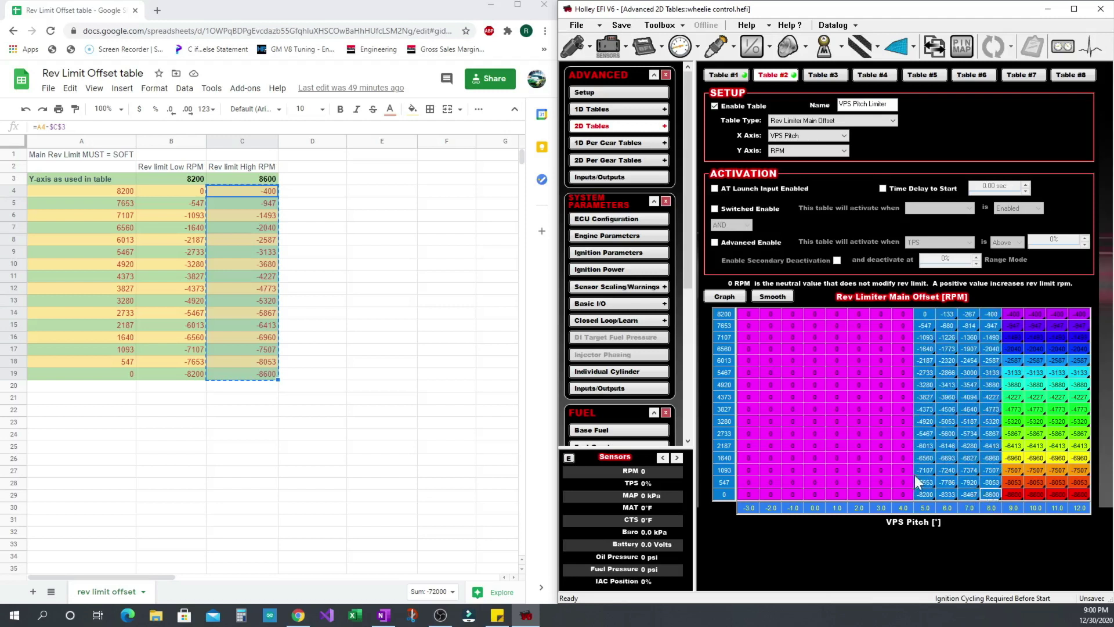
drag(945, 477, 974, 477)
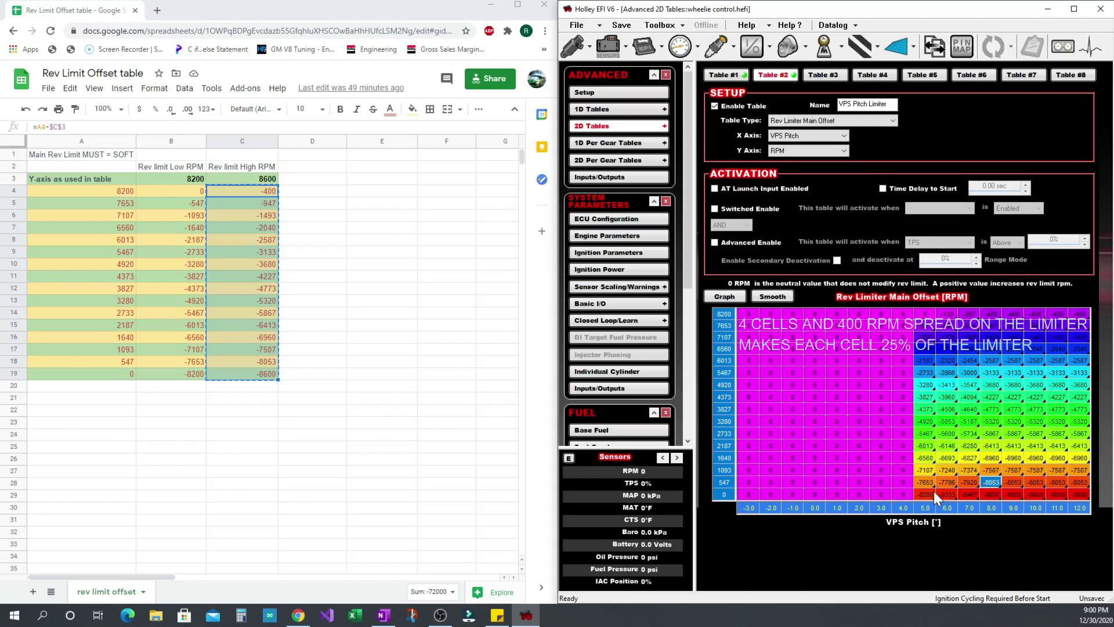
key(Down)
key(Left)
click(991, 494)
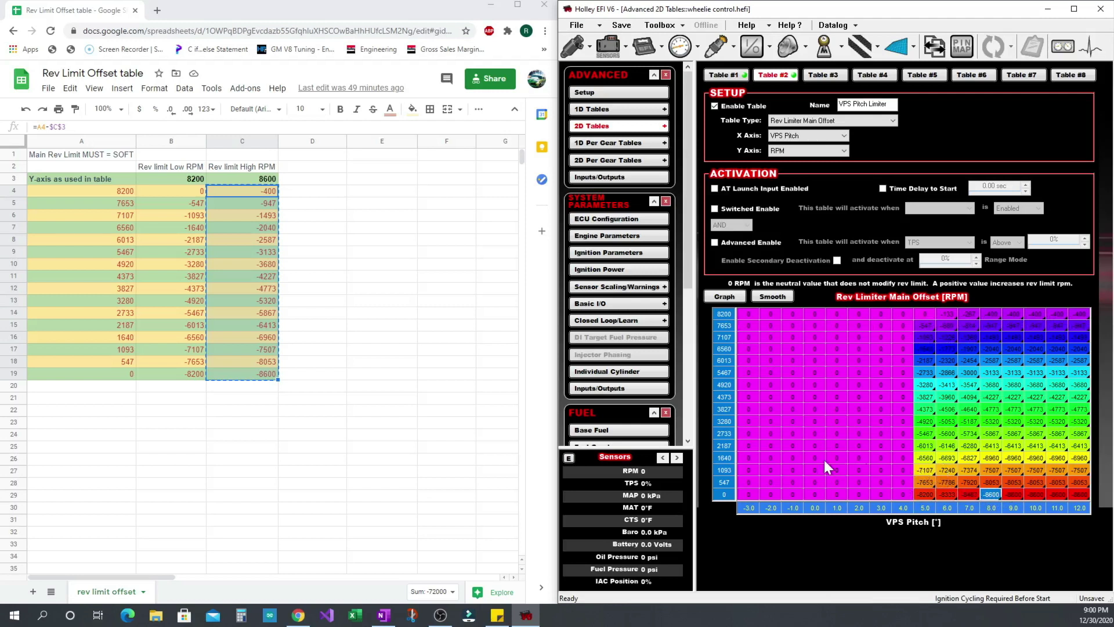
Set every offset from 2733 to 0 RPM across pitch 5.0–12.0 to 0.
drag(923, 436, 1070, 495)
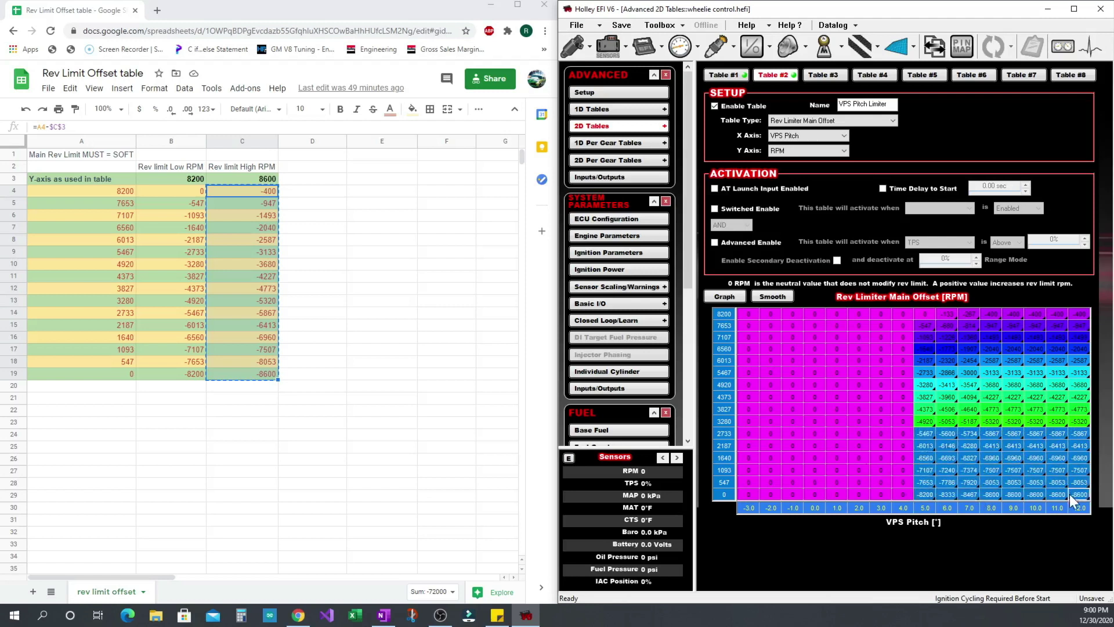
text(0)
key(Return)
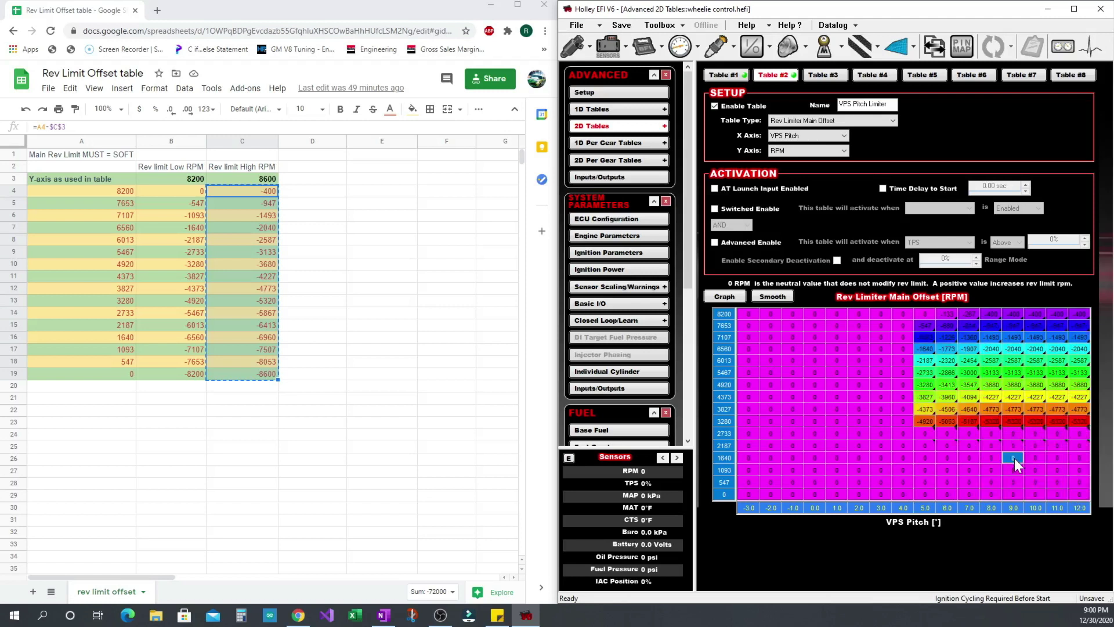
Check the zeroed low-RPM block and the 3280 RPM row above it.
click(756, 425)
drag(757, 426, 938, 429)
click(937, 453)
drag(929, 441, 1080, 490)
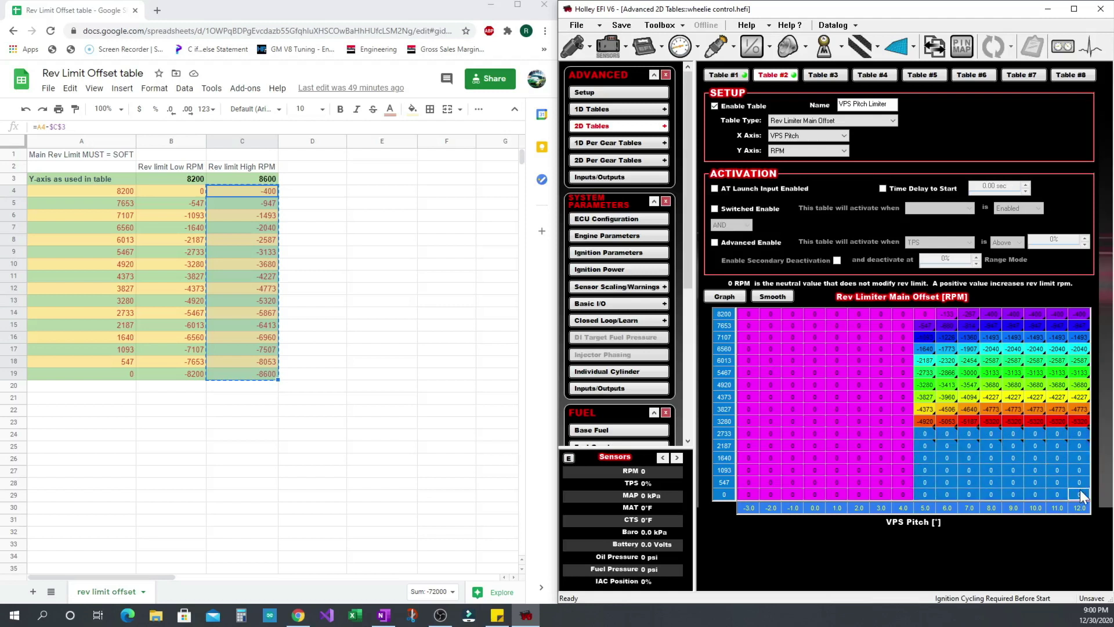
click(1037, 420)
drag(924, 437, 1090, 497)
click(1008, 471)
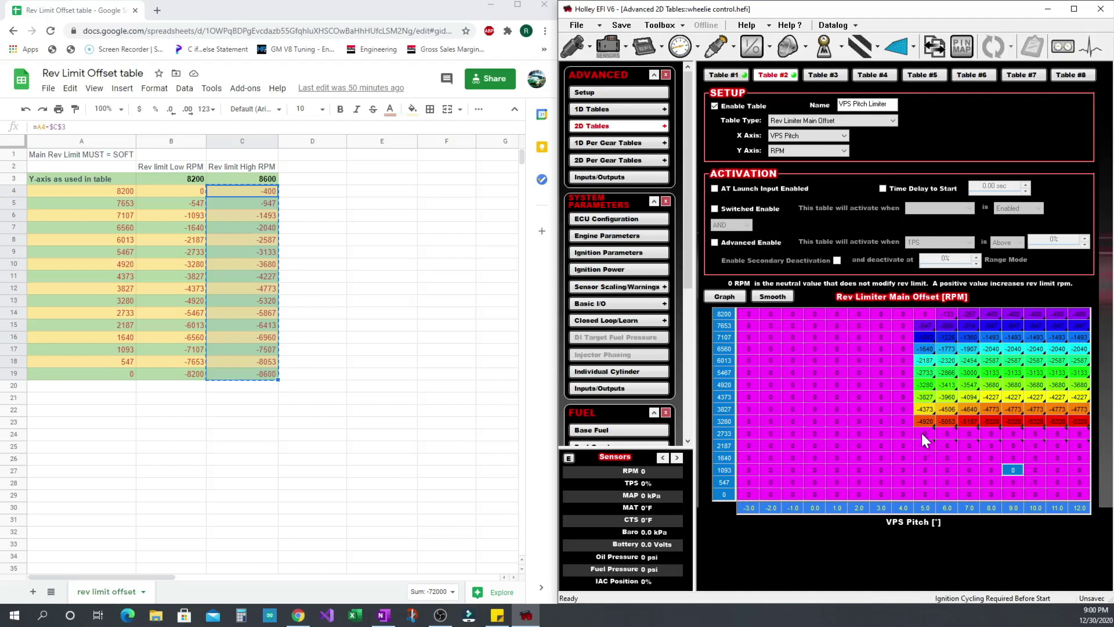
drag(924, 439, 1081, 494)
click(999, 469)
drag(967, 448, 1080, 494)
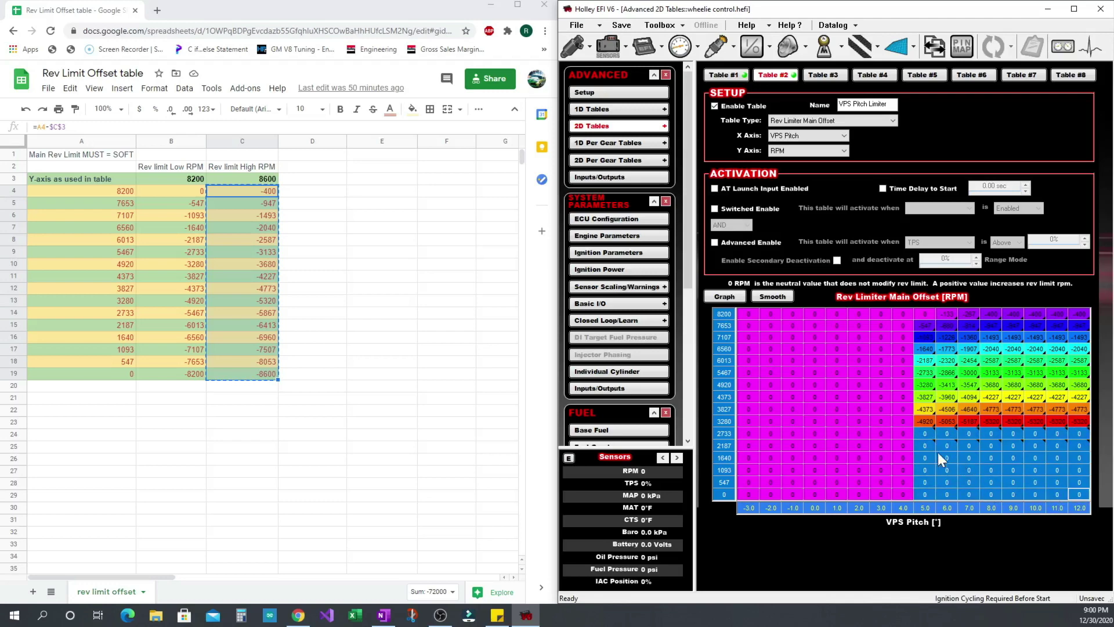